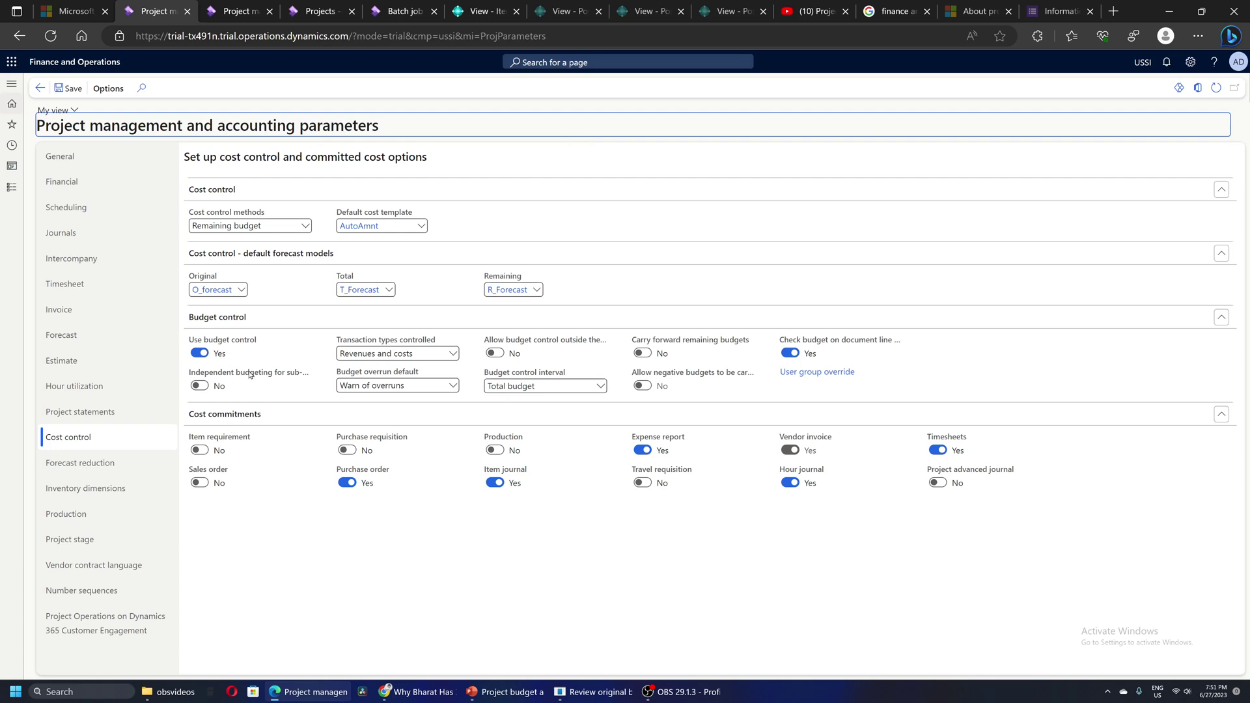
Review the options for controlled transaction types in the budget control parameters.
{"action": "left_click", "coordinate": [453, 354]}
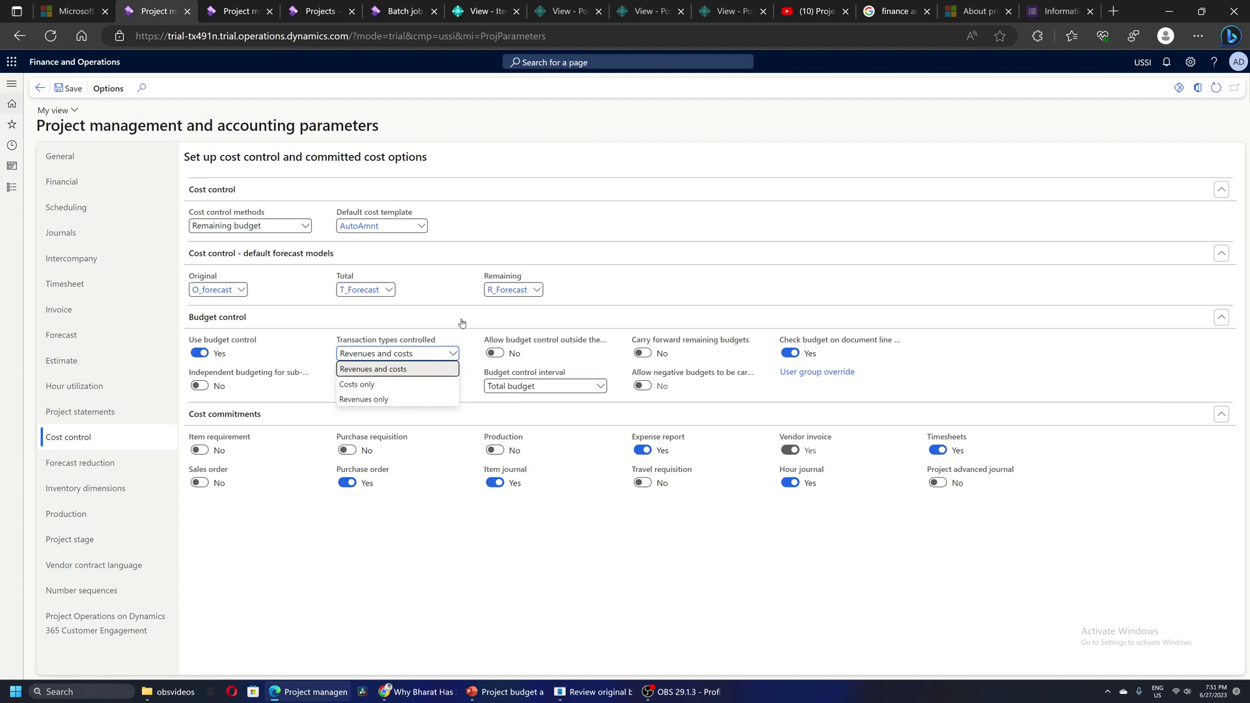
{"action": "left_click", "coordinate": [525, 221]}
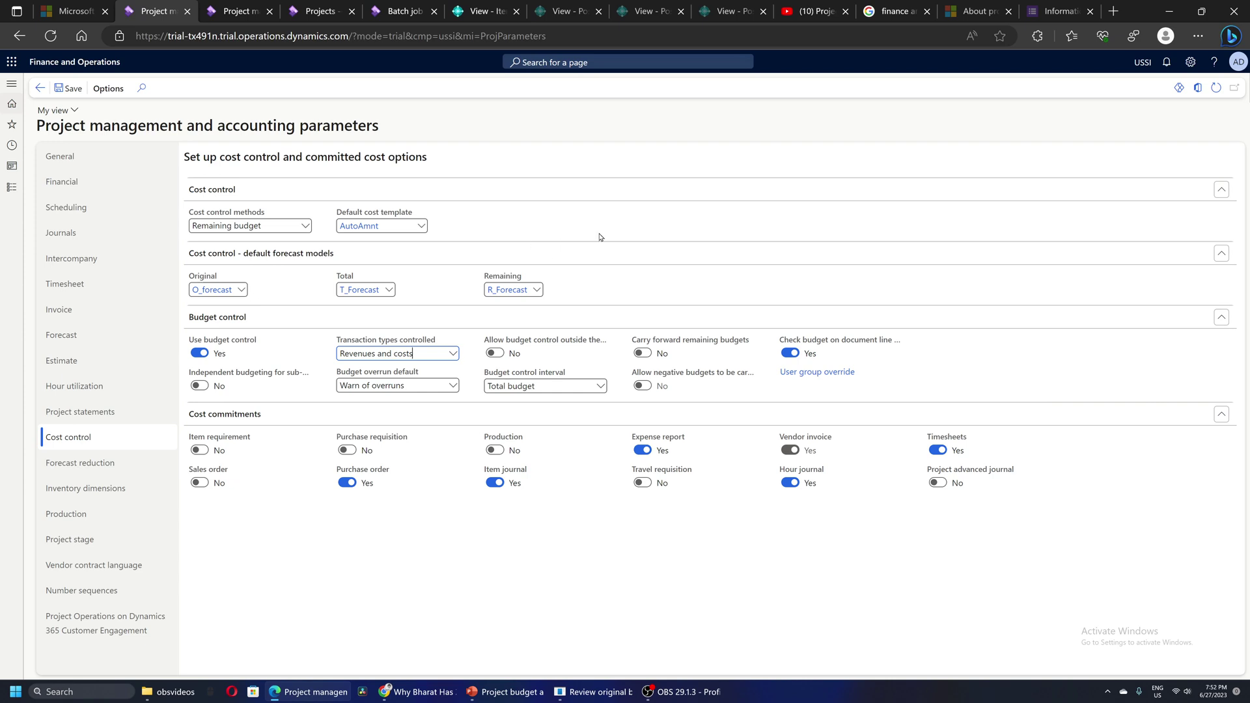
Switch to the PowerPoint deck and present the Project Budget slides starting from the Setups slide.
{"action": "left_click", "coordinate": [507, 691]}
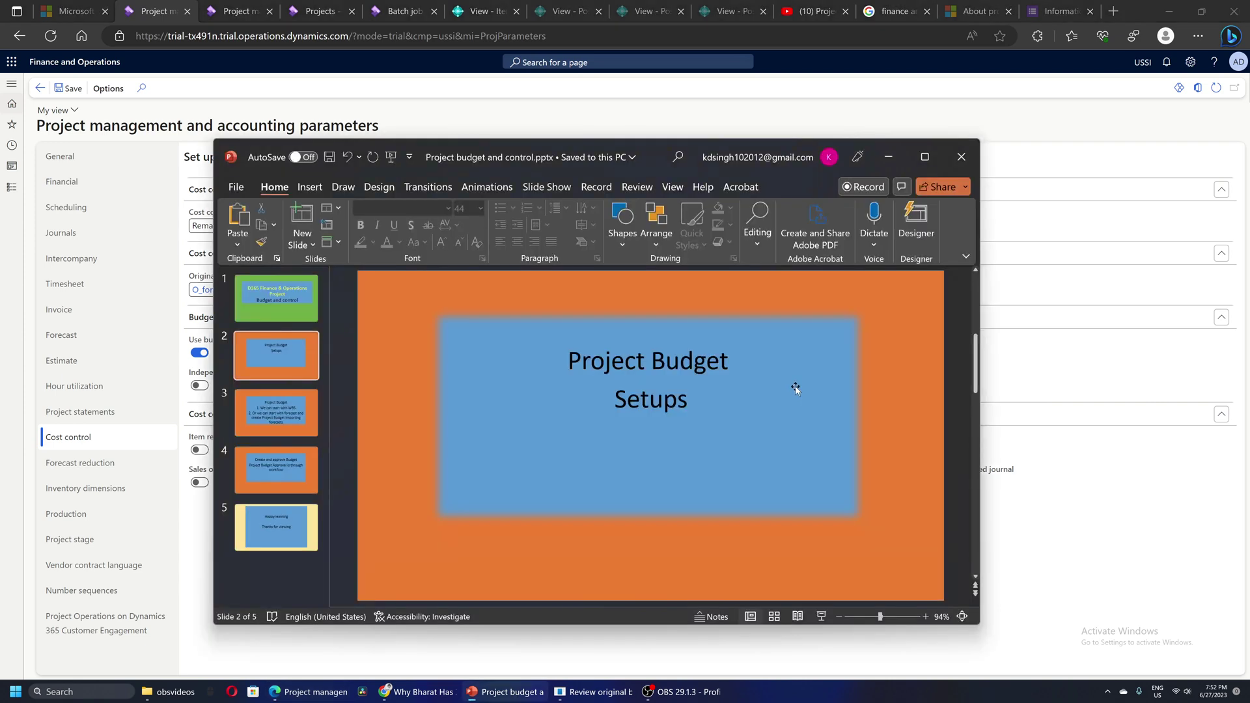
{"action": "key", "text": "shift+F5"}
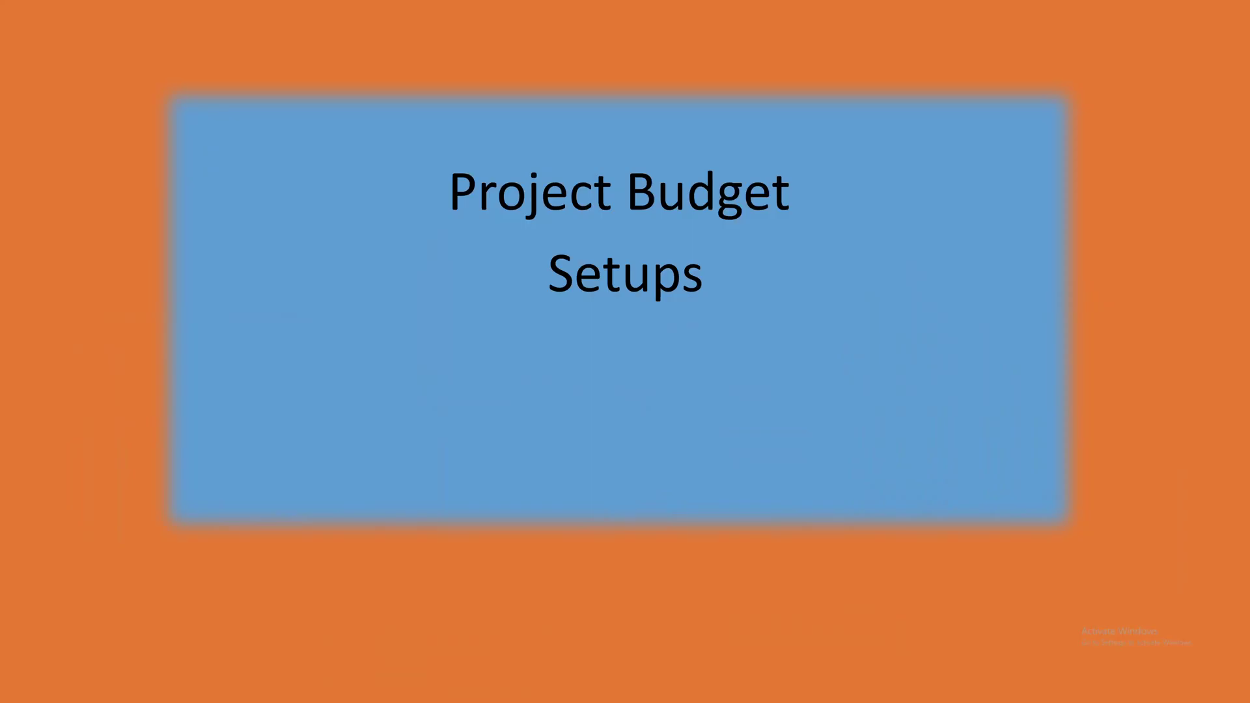
{"action": "key", "text": "Right"}
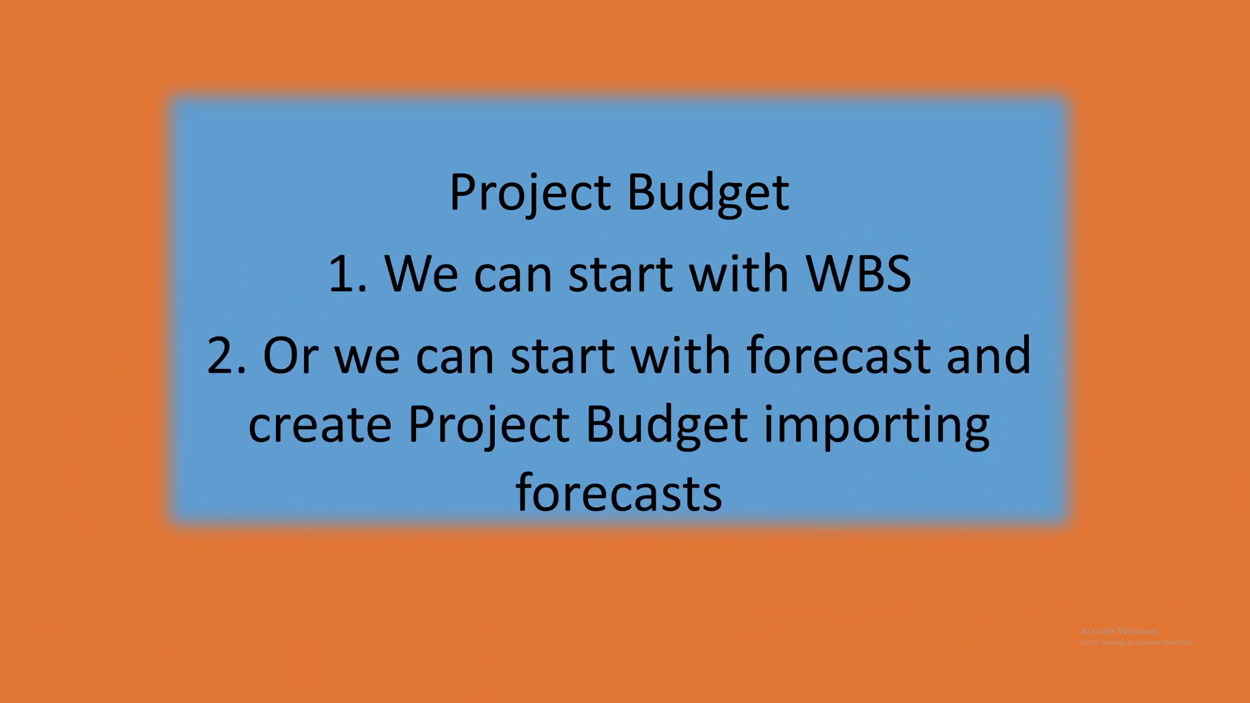
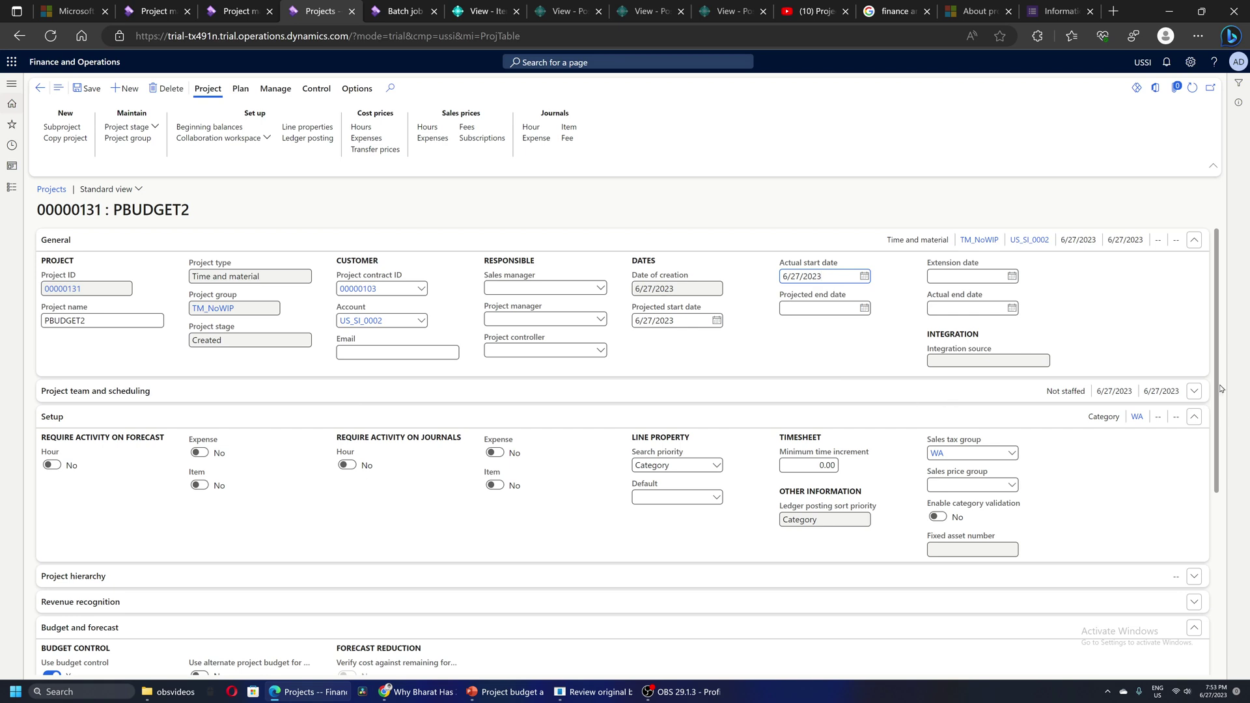
Review the budget control settings in the Budget and forecast section of project PBUDGET2.
{"action": "scroll", "coordinate": [1223, 261], "scroll_direction": "down", "scroll_amount": 2}
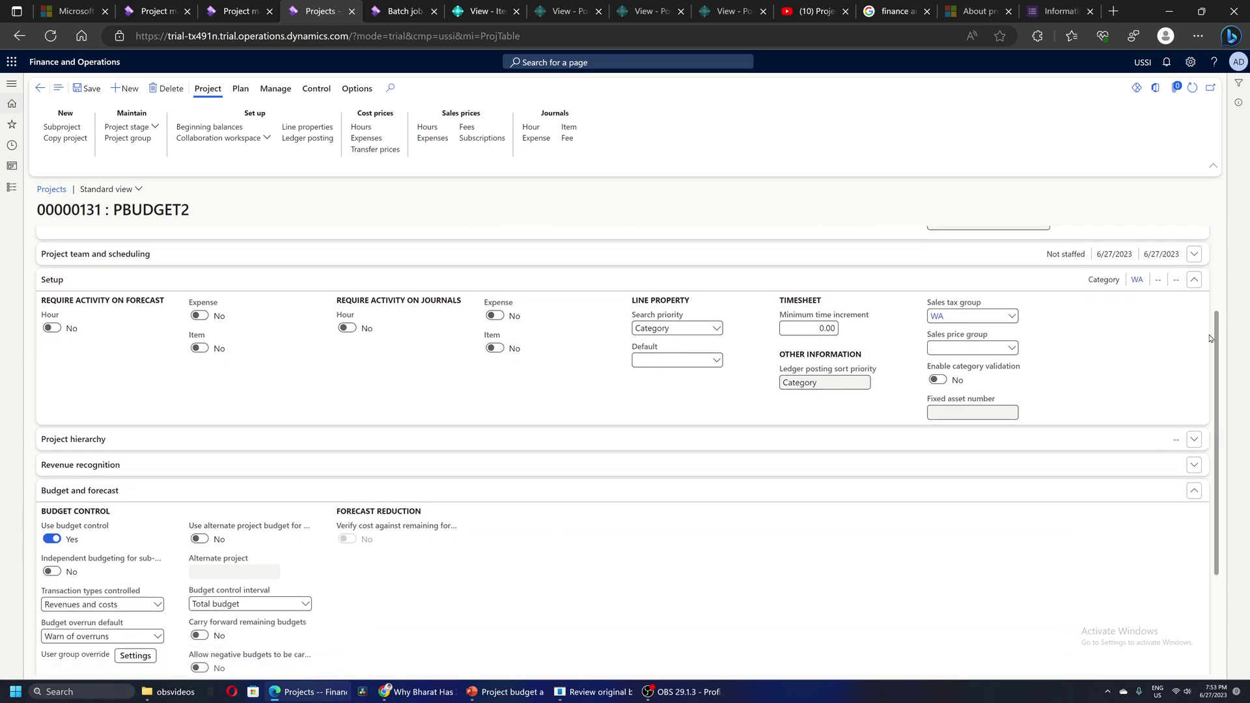
{"action": "scroll", "coordinate": [1217, 326], "scroll_direction": "down", "scroll_amount": 1}
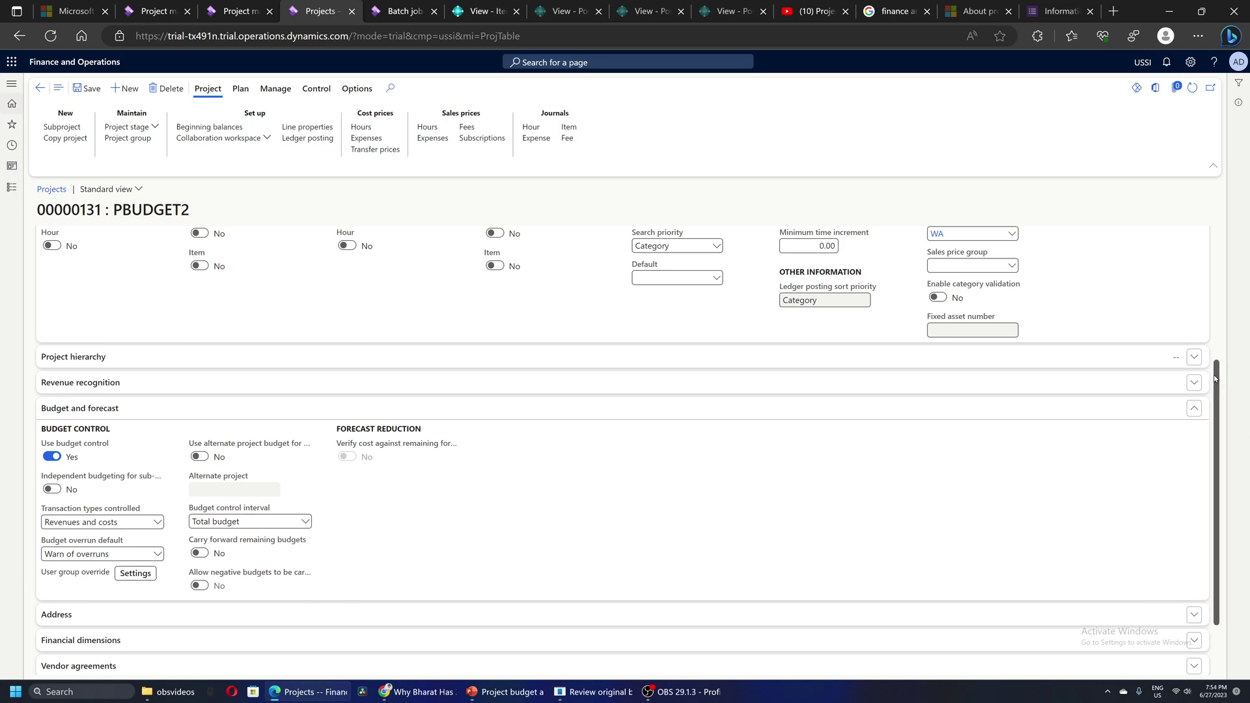
{"action": "scroll", "coordinate": [1216, 372], "scroll_direction": "up", "scroll_amount": 3}
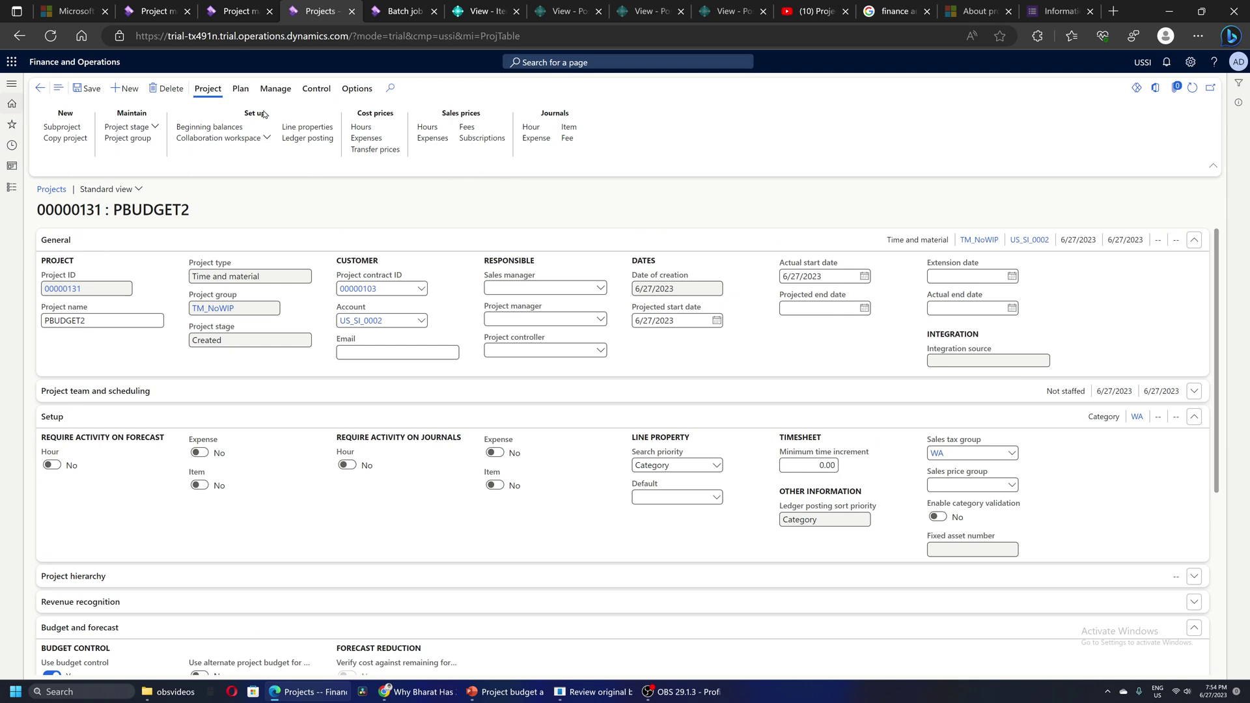
Add an hour forecast line to project PBUDGET2 with model T_Forecast, category AppDev and 1,000 hours.
{"action": "left_click", "coordinate": [241, 89]}
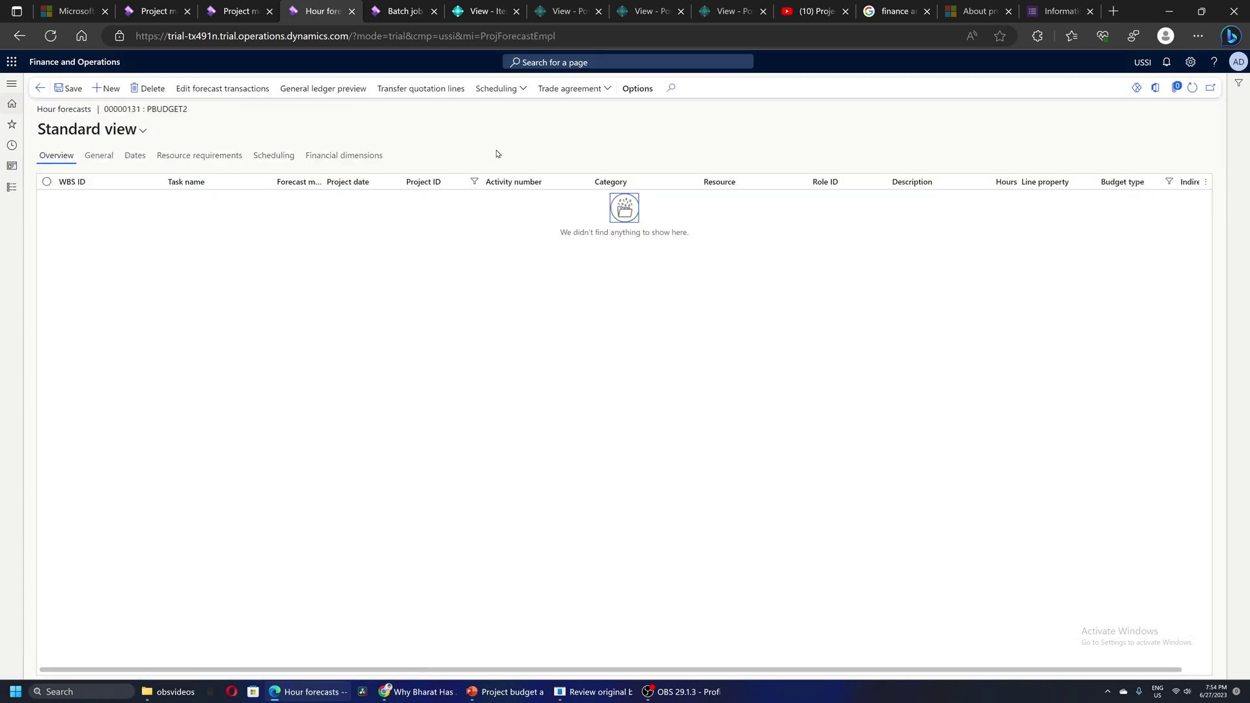
{"action": "left_click", "coordinate": [335, 272]}
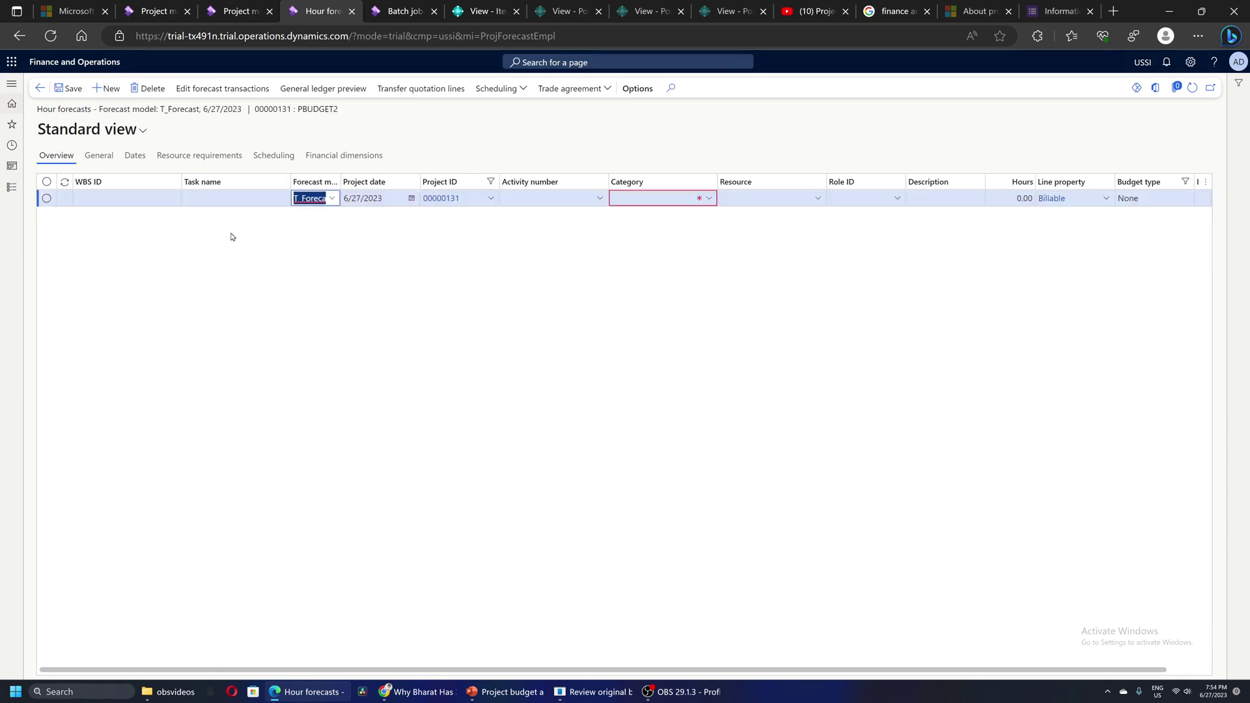
{"action": "left_click", "coordinate": [702, 201]}
{"action": "left_click", "coordinate": [695, 229]}
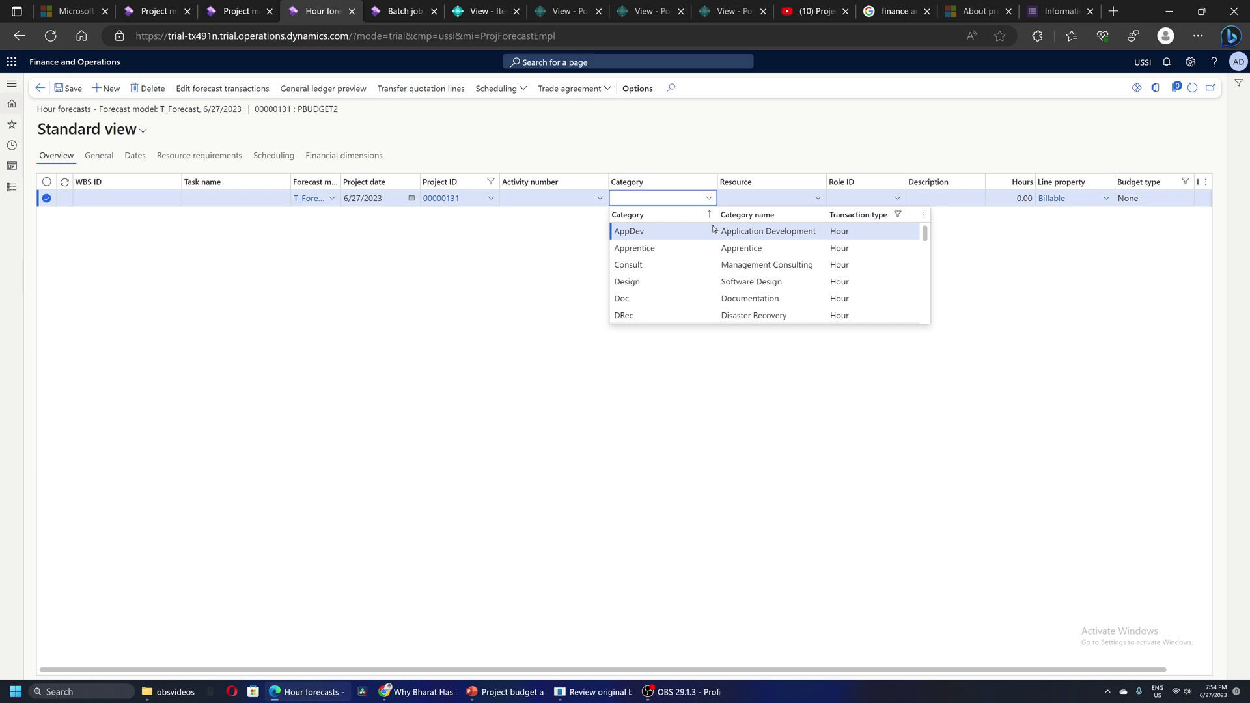
{"action": "key", "text": "Tab"}
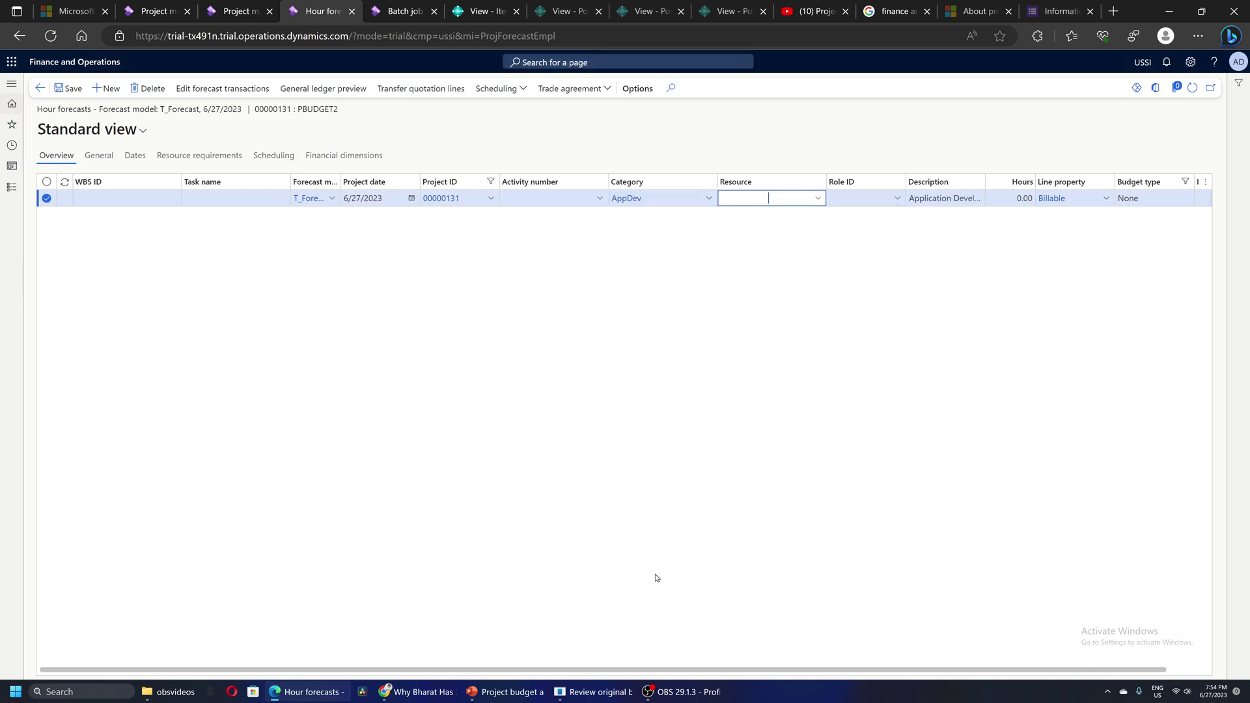
{"action": "key", "text": "Tab"}
{"action": "key", "text": "Tab"}
{"action": "key", "text": "Tab"}
{"action": "type", "text": "1"}
{"action": "key", "text": "Tab"}
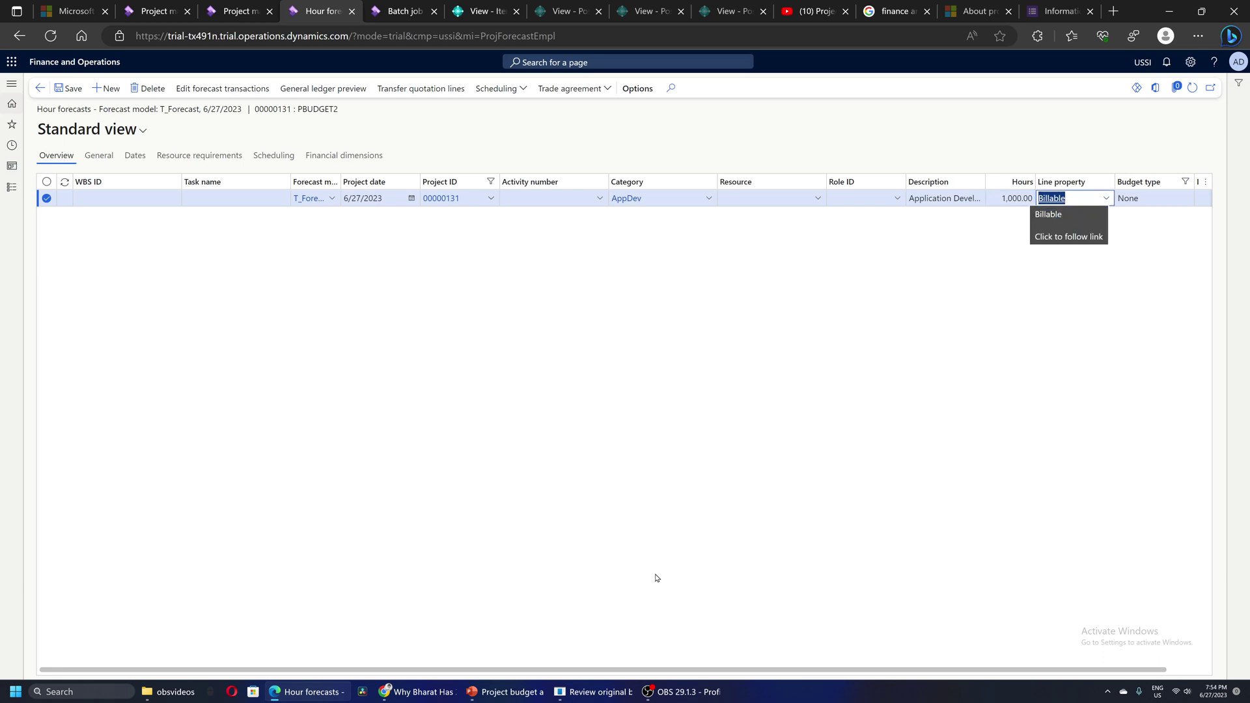
Add a second hour forecast line with category Consult and 500 hours.
{"action": "left_click", "coordinate": [106, 89]}
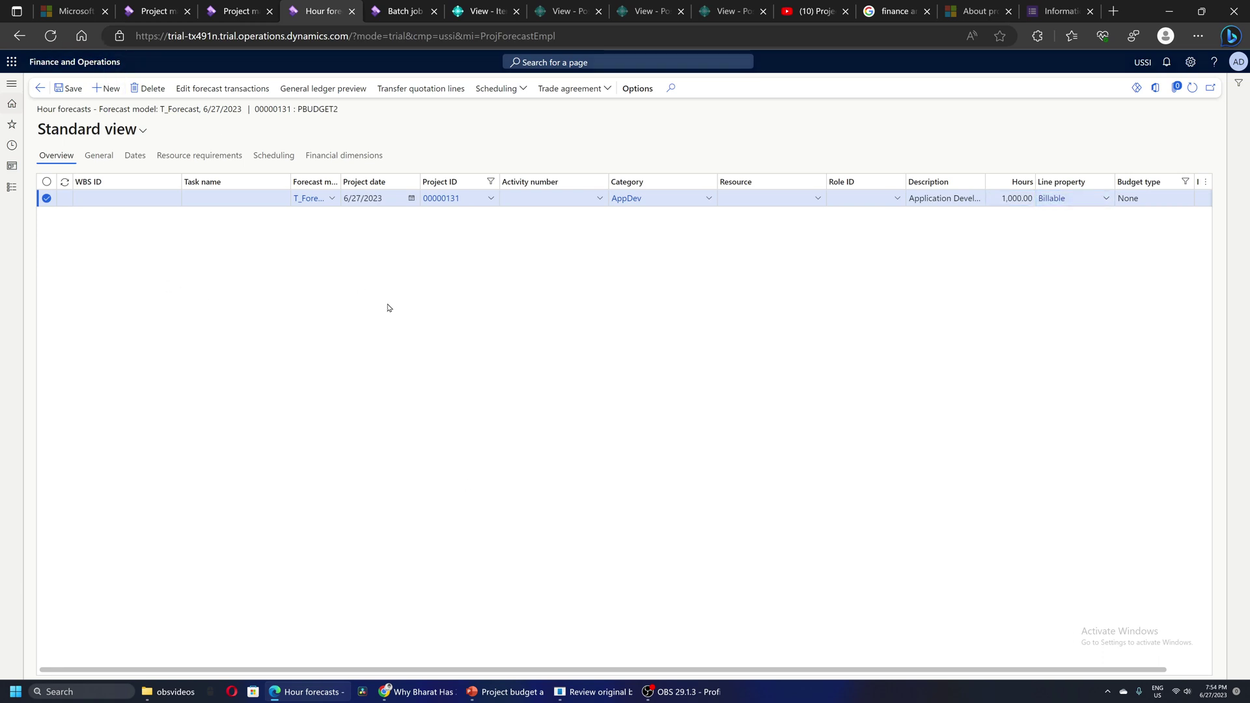
{"action": "left_click", "coordinate": [709, 197]}
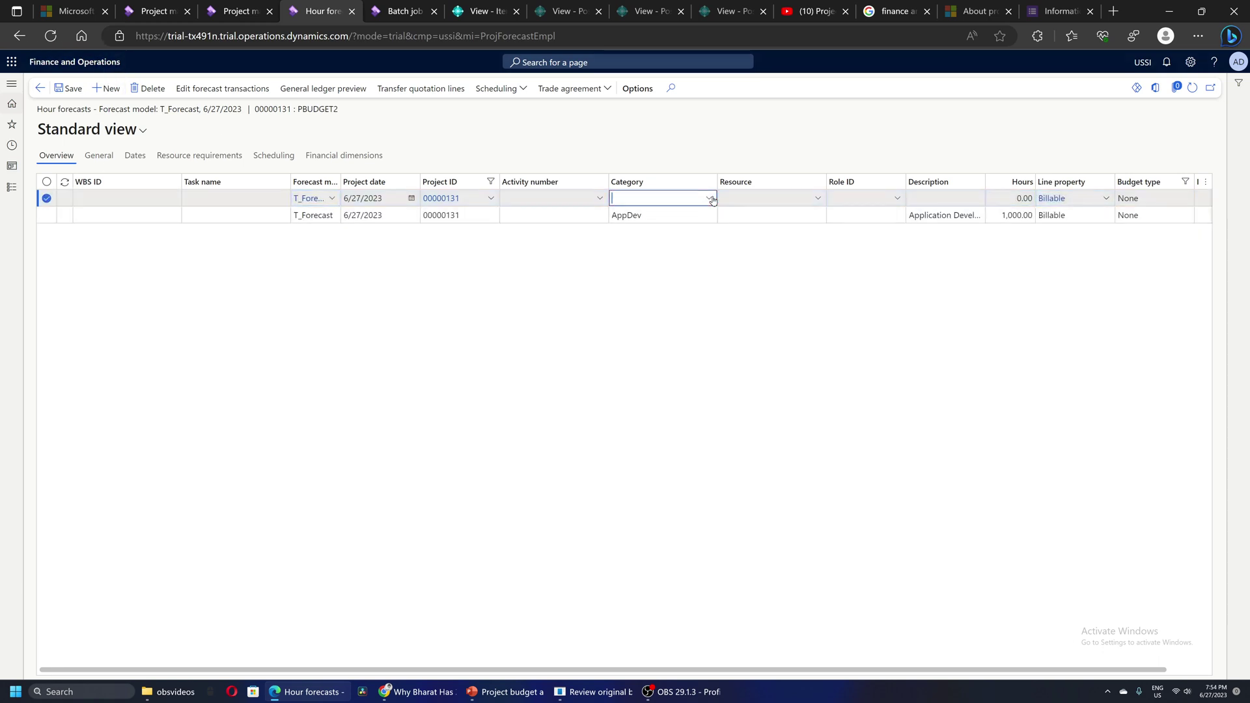
{"action": "left_click", "coordinate": [641, 265]}
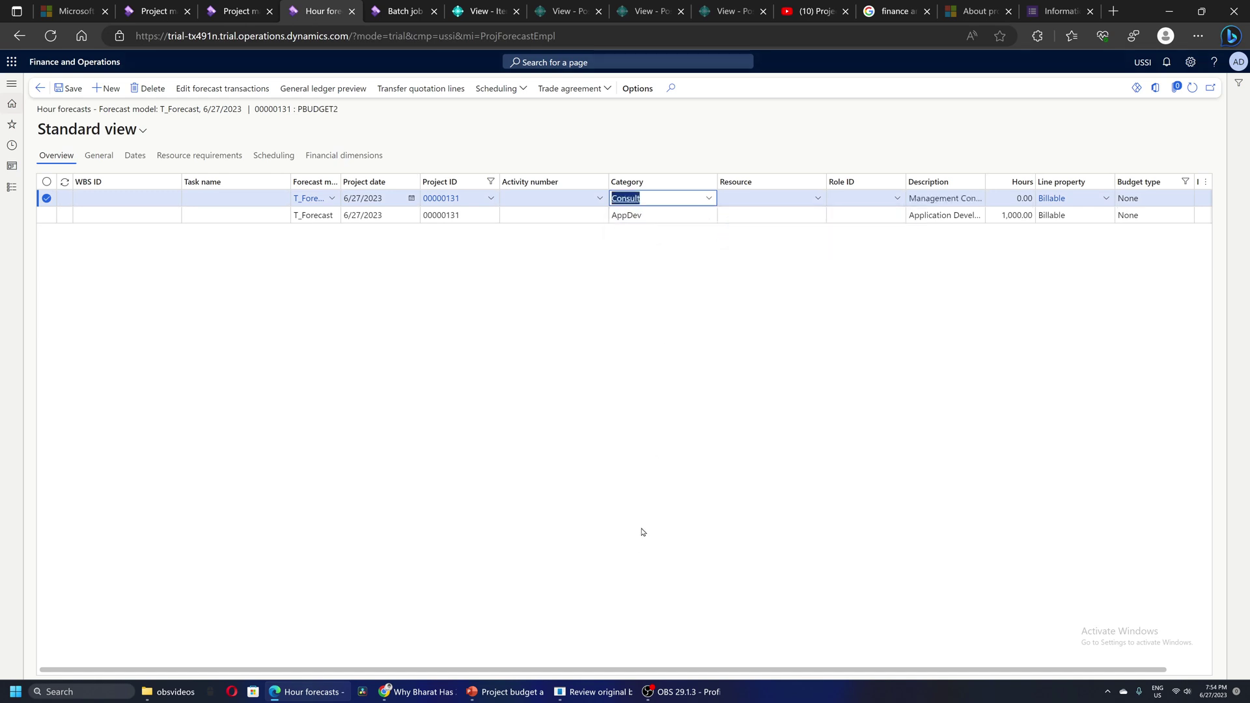
{"action": "key", "text": "Tab"}
{"action": "key", "text": "Tab"}
{"action": "key", "text": "Tab"}
{"action": "key", "text": "Tab"}
{"action": "type", "text": "500"}
{"action": "key", "text": "Tab"}
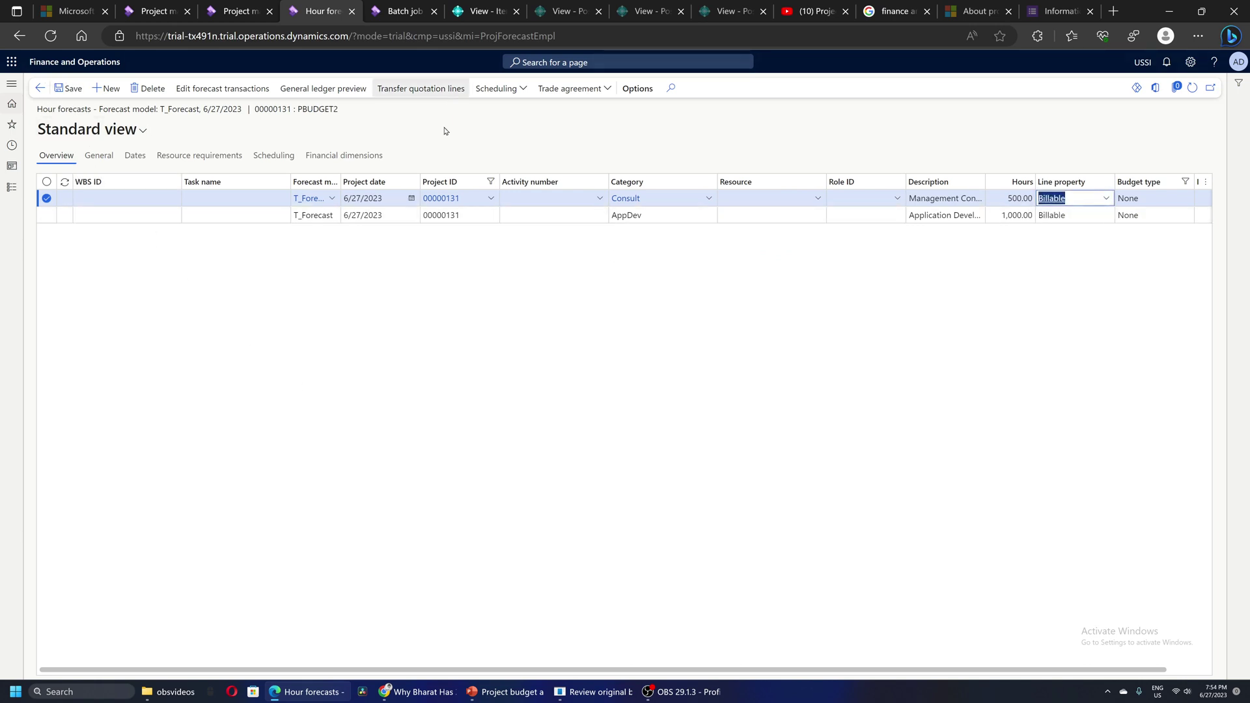
Open the project's item forecasts and add a T_Forecast line for item 50100.
{"action": "left_click", "coordinate": [42, 85]}
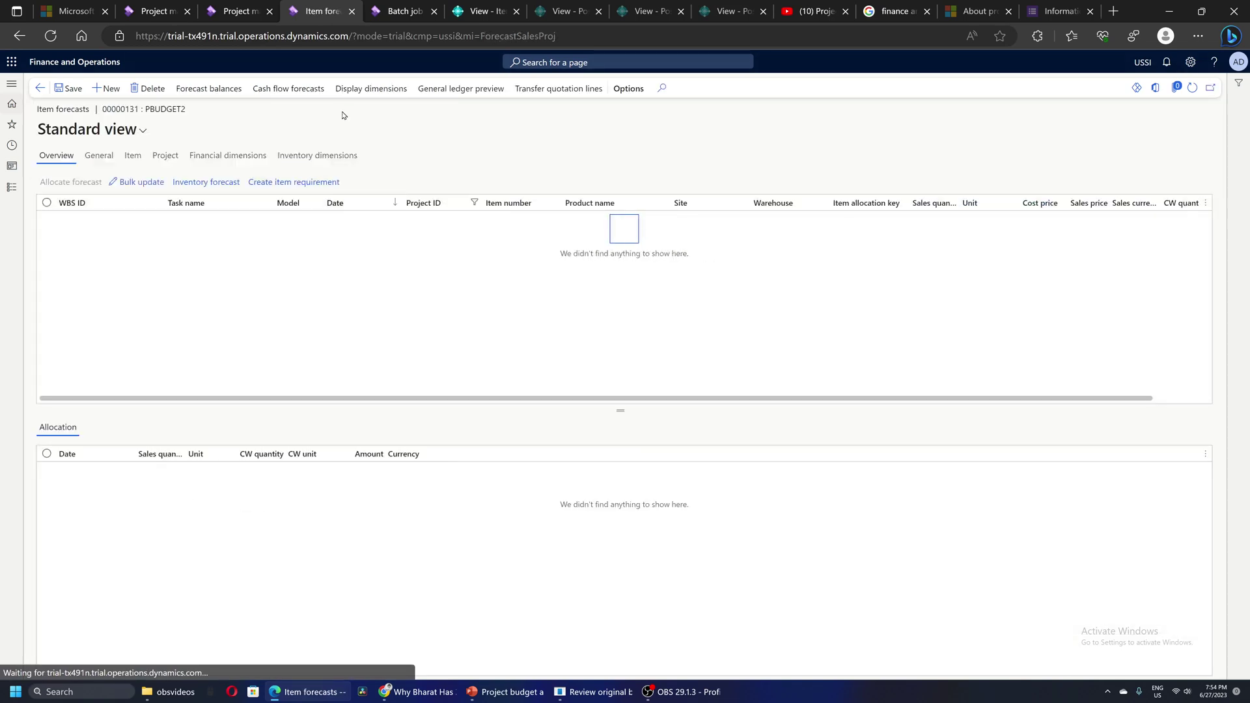
{"action": "left_click", "coordinate": [105, 88]}
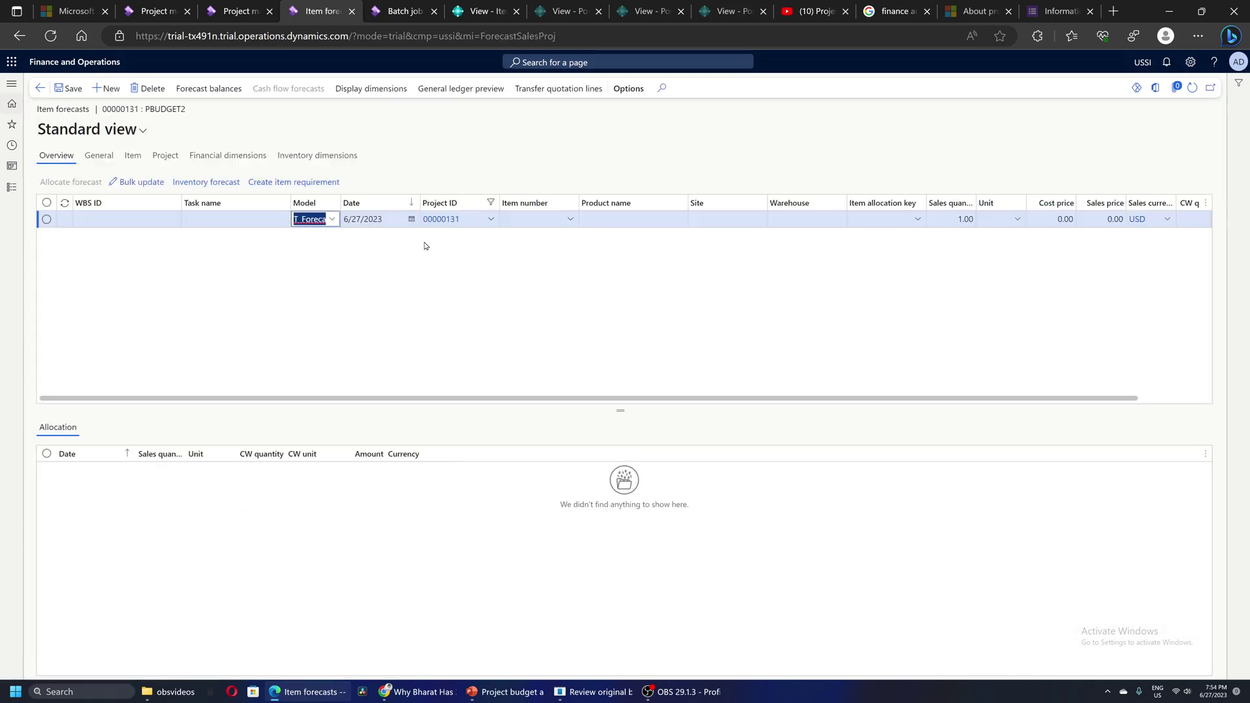
{"action": "left_click", "coordinate": [533, 221]}
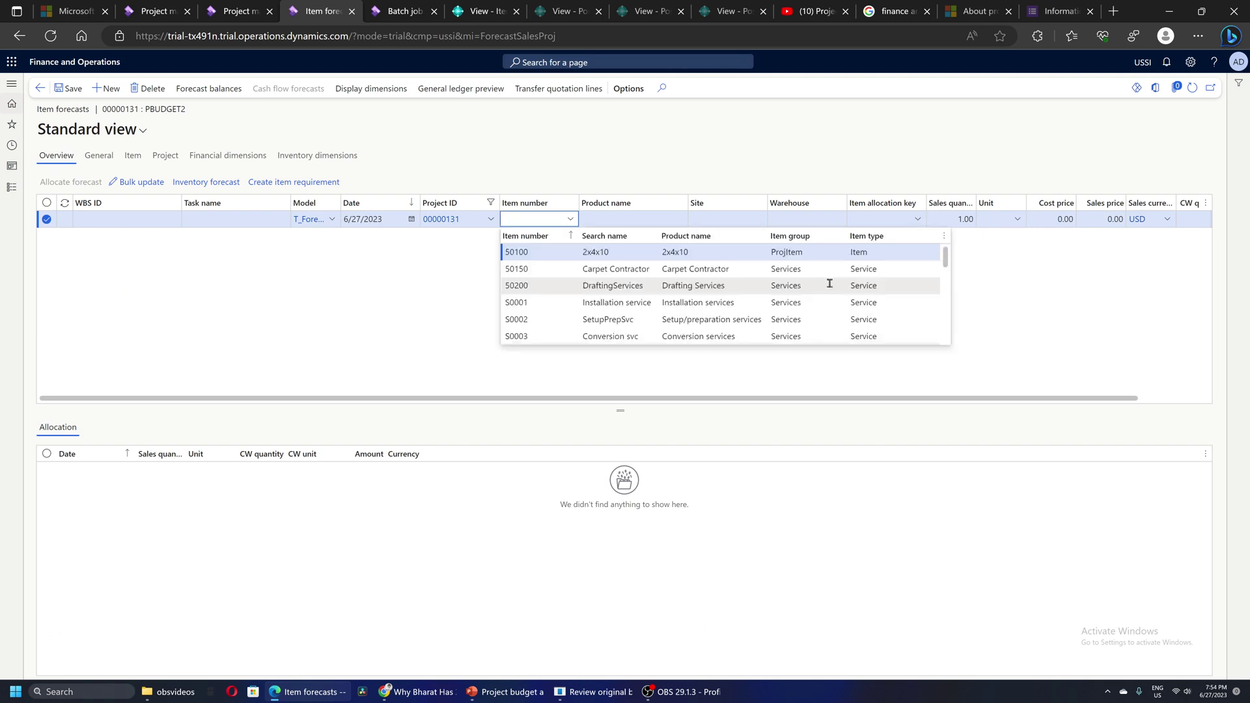
{"action": "key", "text": "Tab"}
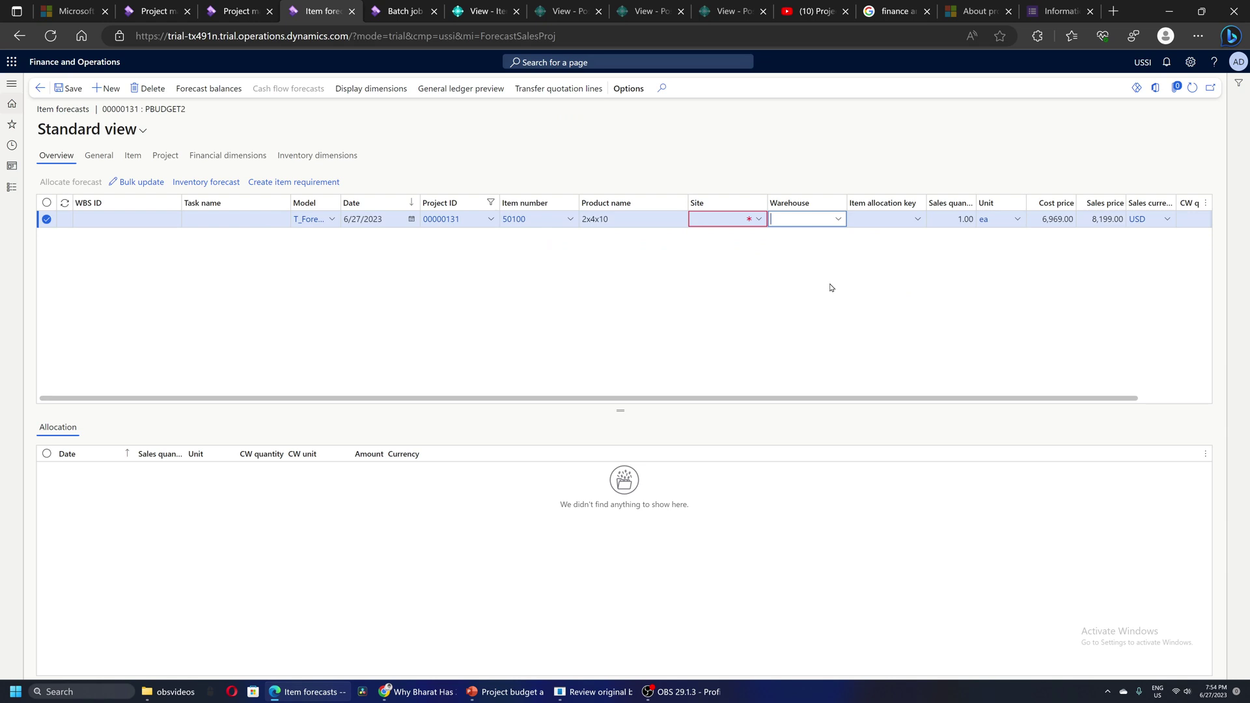
Set the item forecast line's site and warehouse to MainOffice and sales quantity to 100, and save it.
{"action": "left_click", "coordinate": [720, 219]}
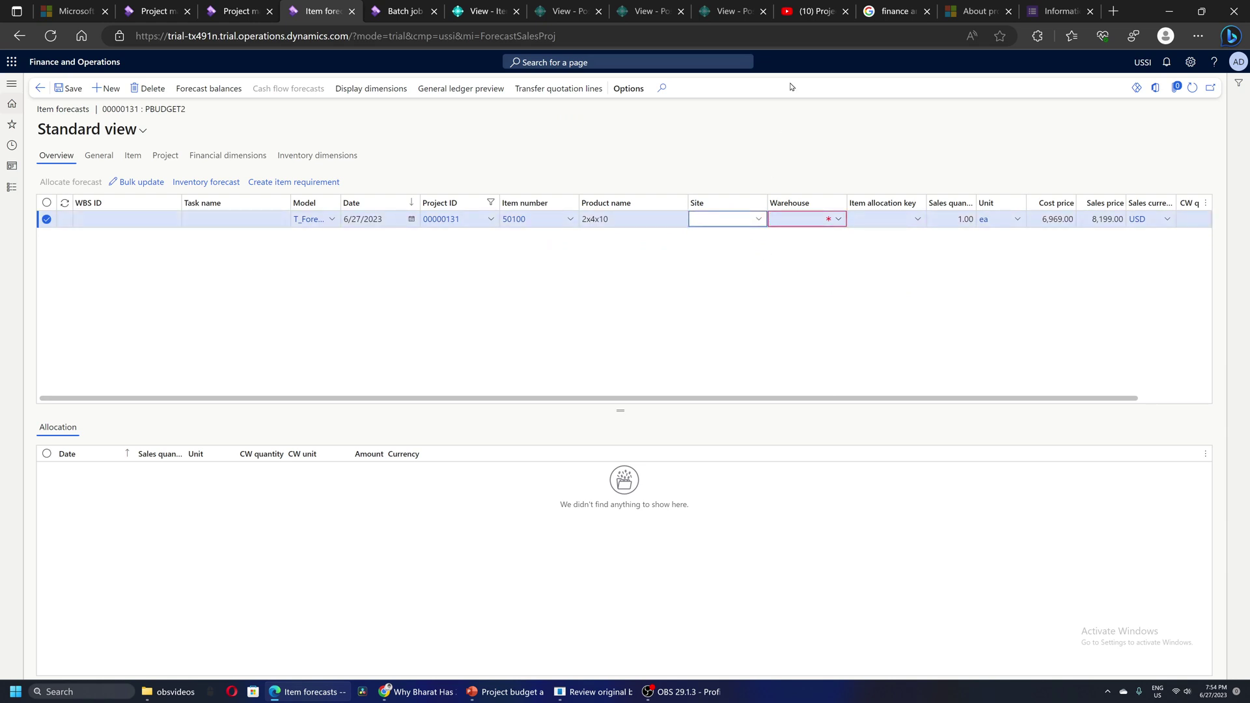
{"action": "key", "text": "Tab"}
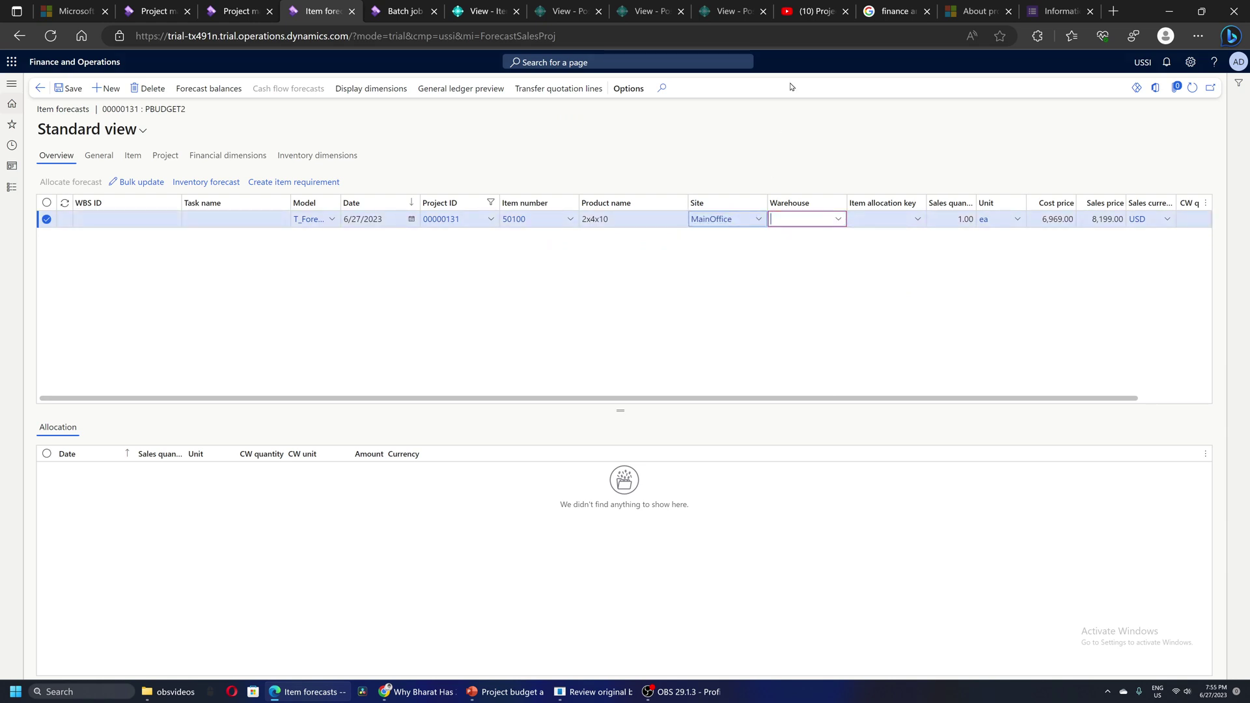
{"action": "key", "text": "alt+Down"}
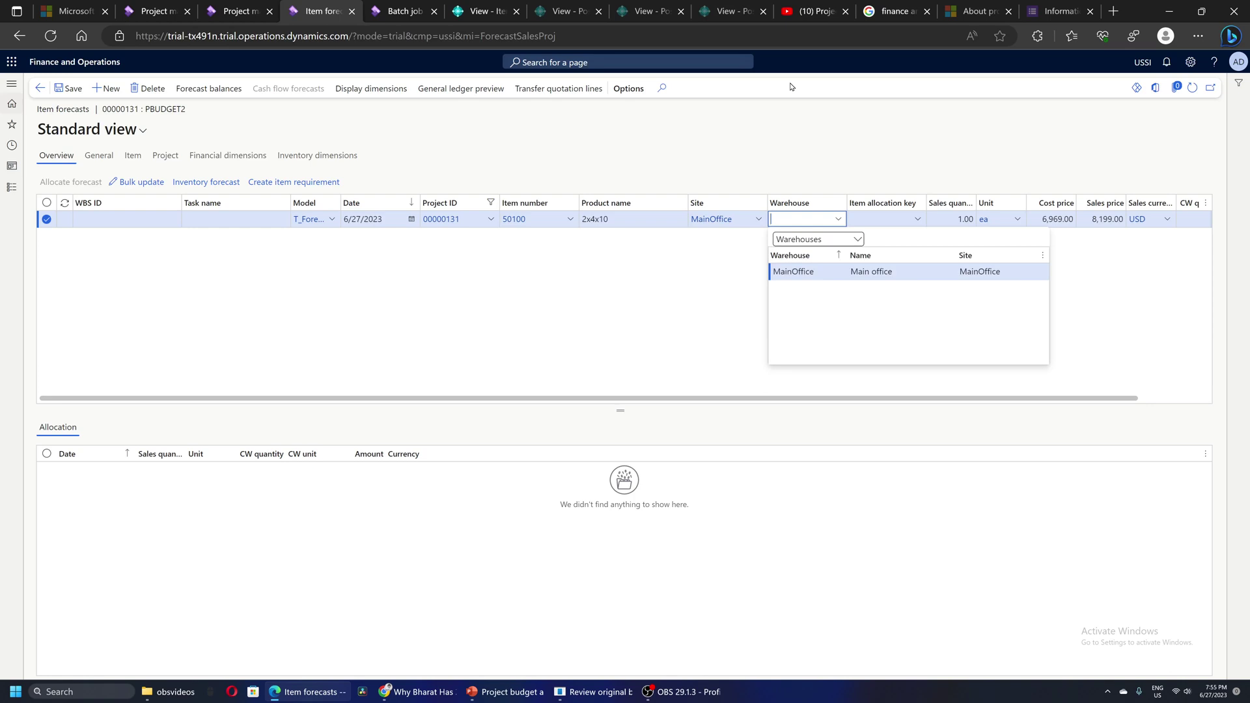
{"action": "key", "text": "Return"}
{"action": "key", "text": "Tab"}
{"action": "key", "text": "Tab"}
{"action": "type", "text": "100"}
{"action": "key", "text": "Tab"}
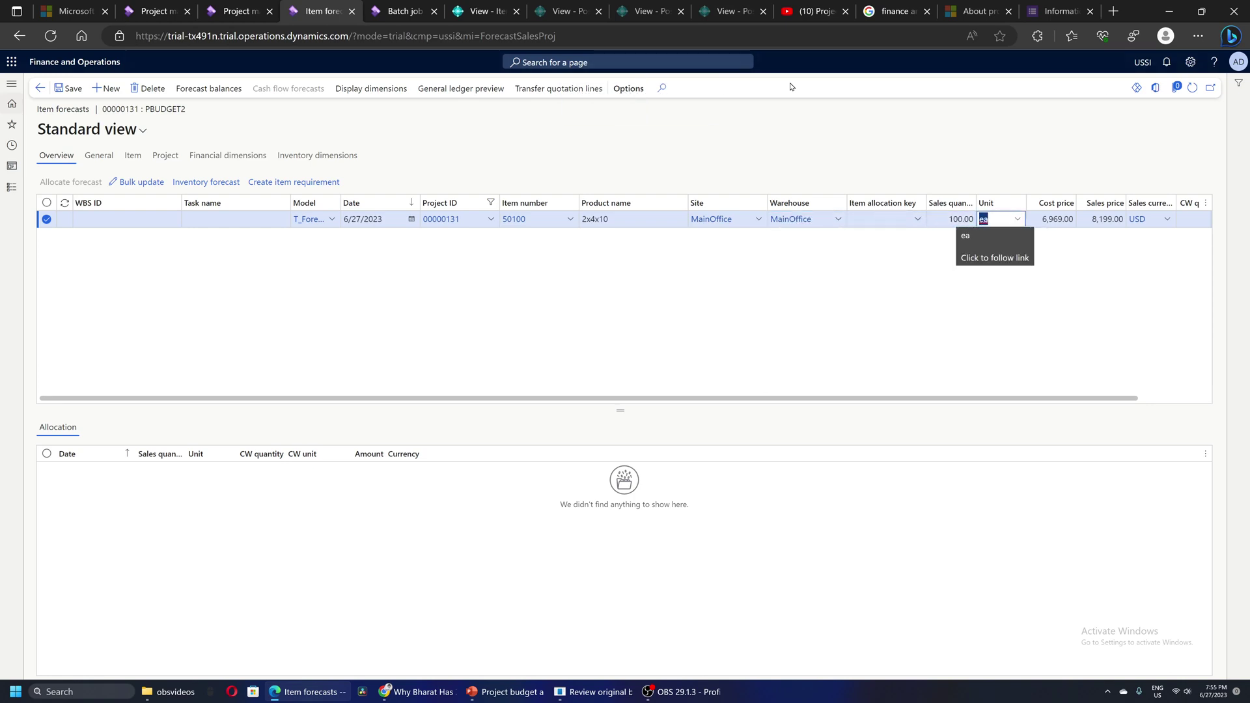
{"action": "left_click", "coordinate": [68, 89]}
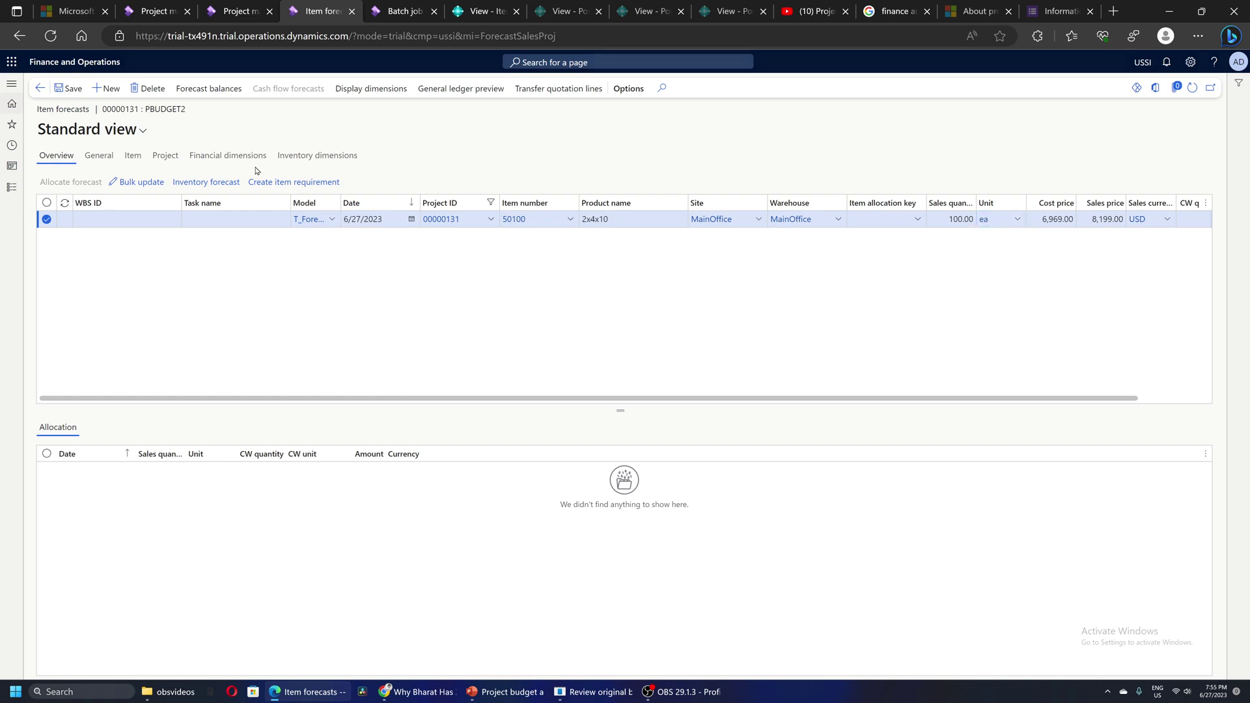
Open the project budget and import it from the forecast model T_Forecast, summarized by category.
{"action": "left_click", "coordinate": [39, 88]}
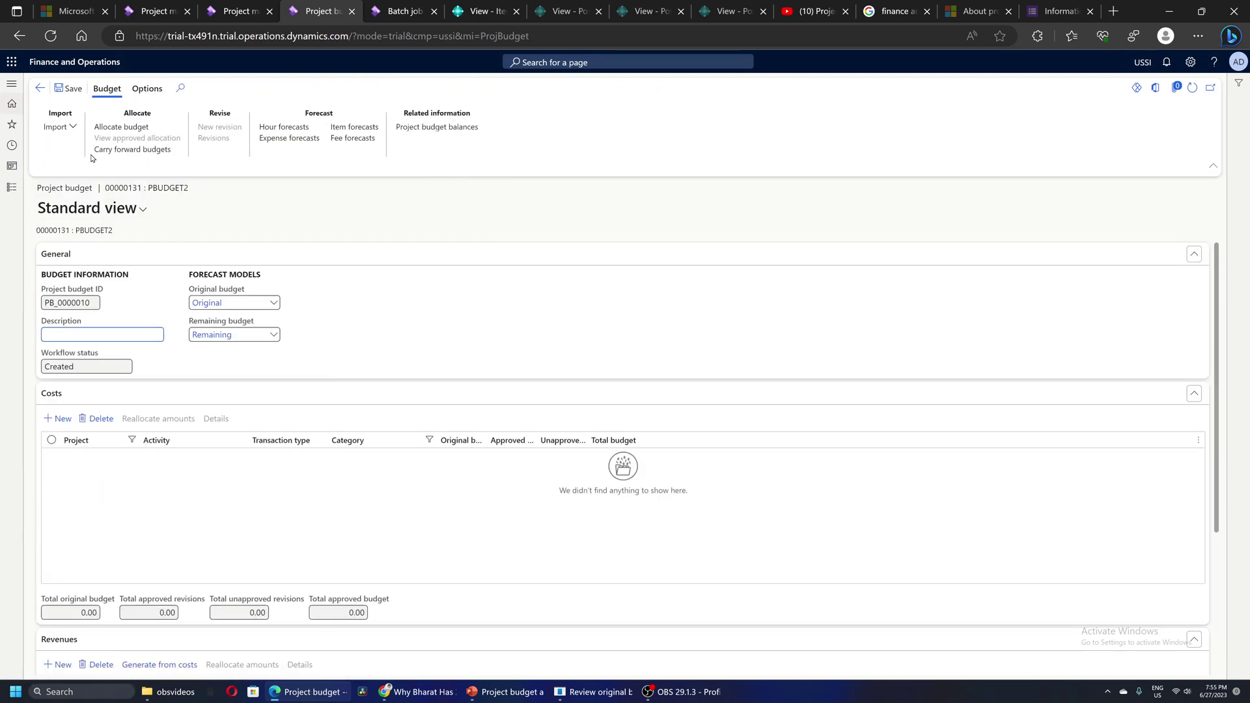
{"action": "left_click", "coordinate": [72, 128]}
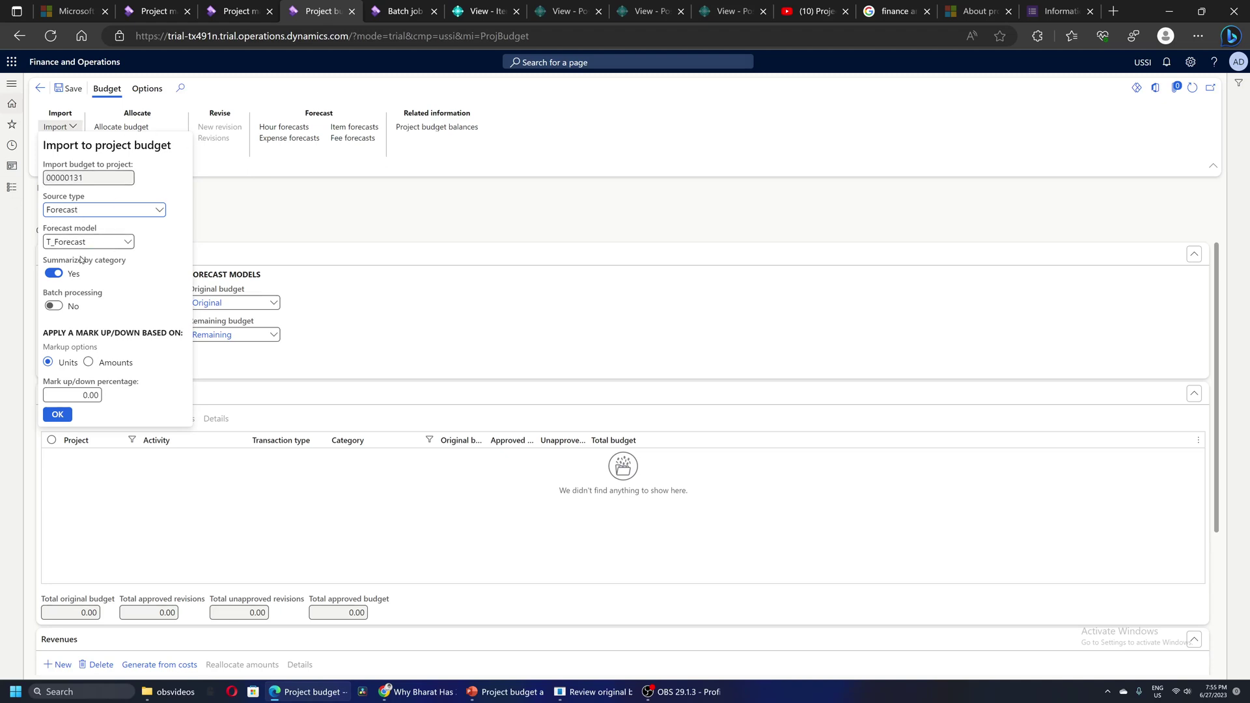
{"action": "left_click", "coordinate": [57, 415]}
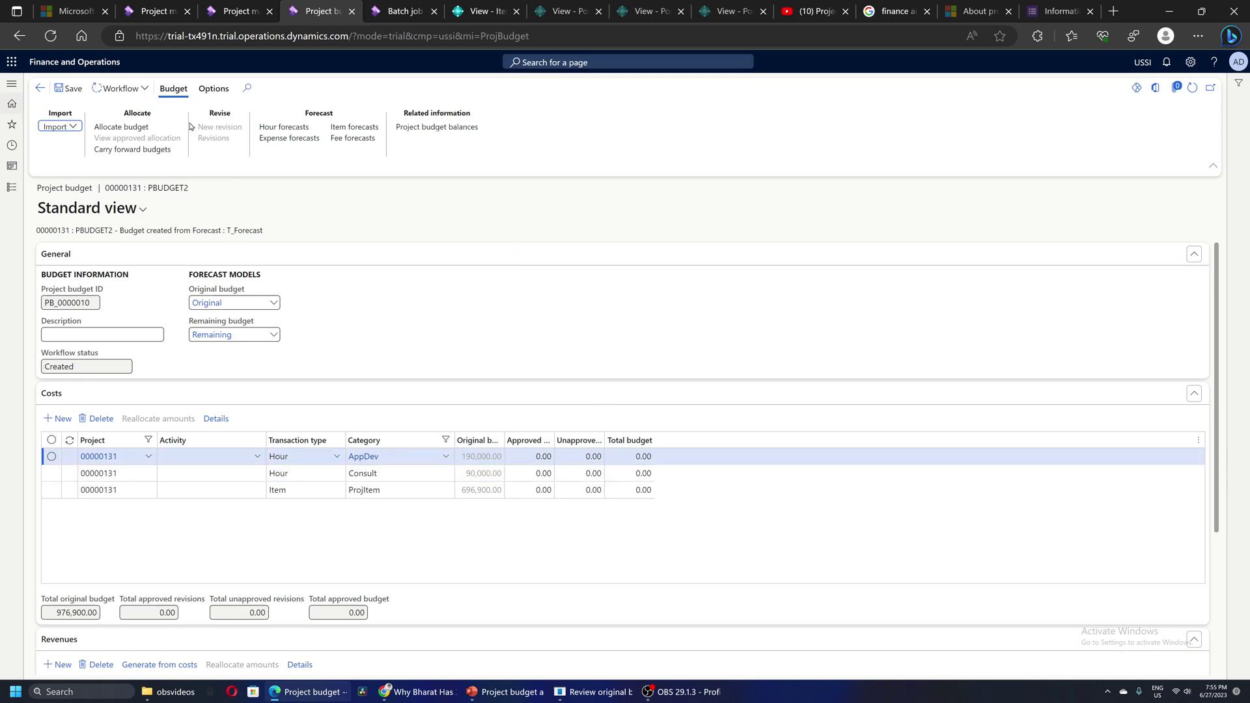
Submit the project budget to the review original budget workflow with the comment "APPROVED".
{"action": "left_click", "coordinate": [125, 89]}
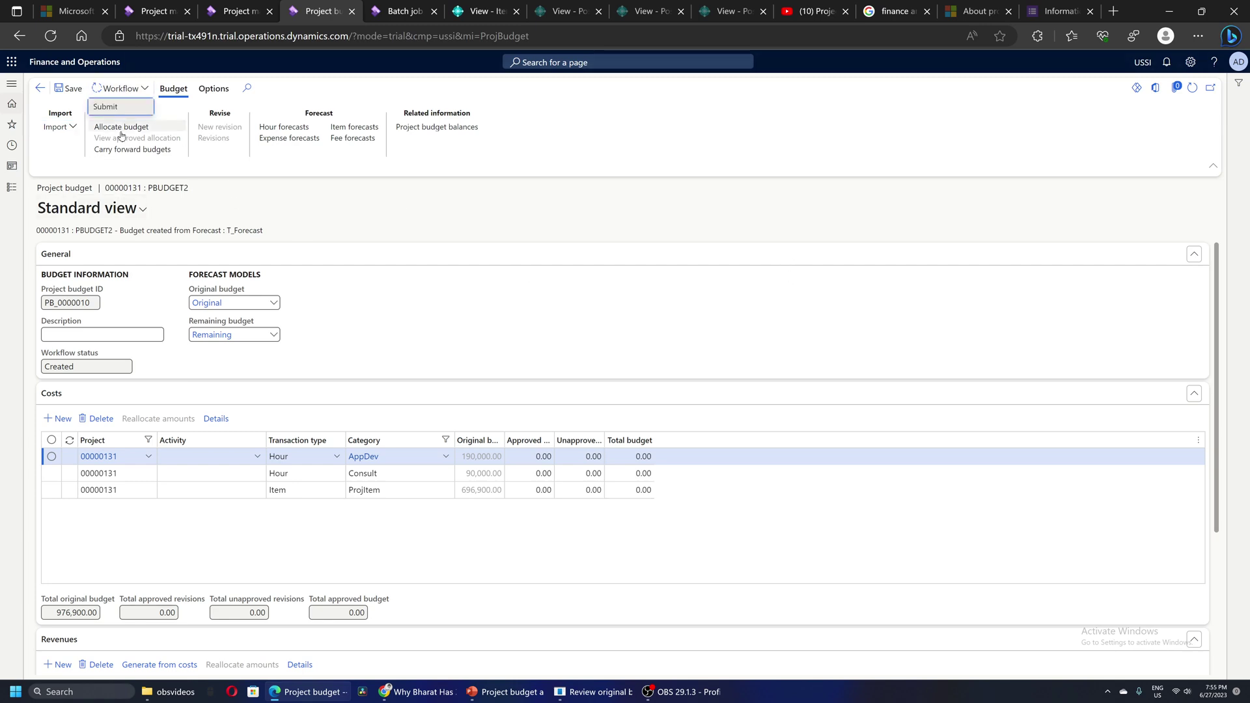
{"action": "left_click", "coordinate": [110, 108]}
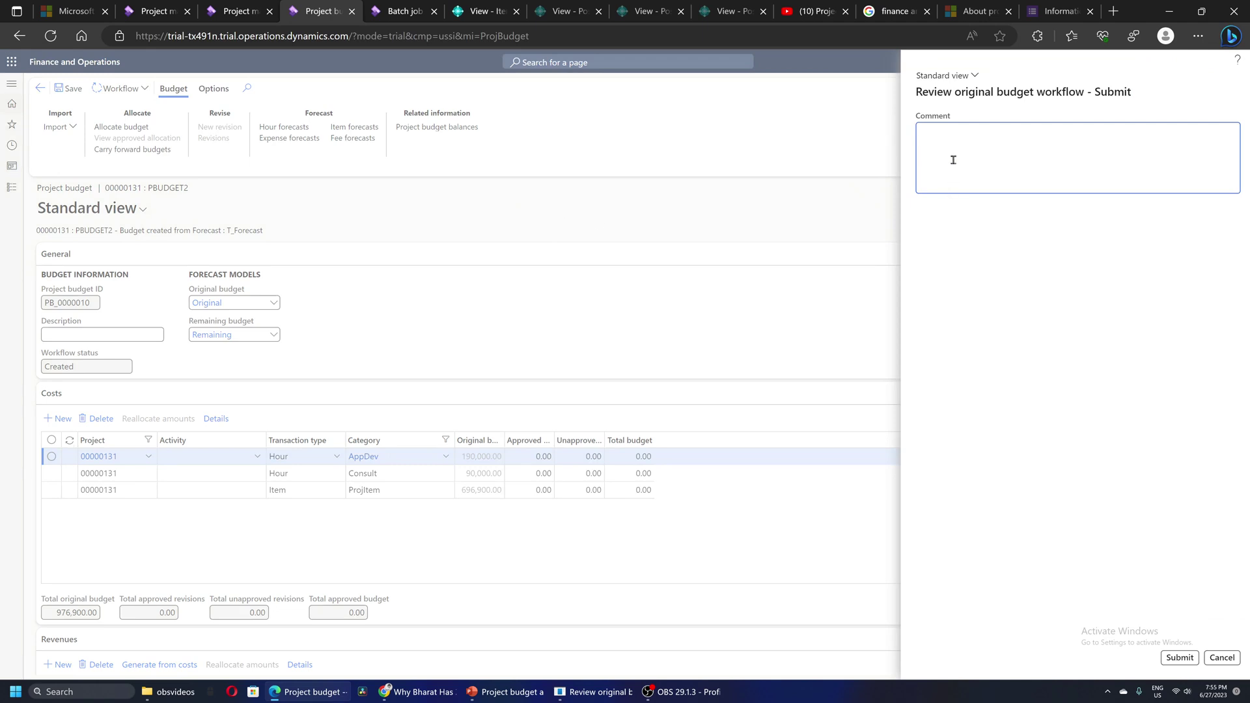
{"action": "type", "text": "APPROVE D"}
{"action": "left_click", "coordinate": [1185, 655]}
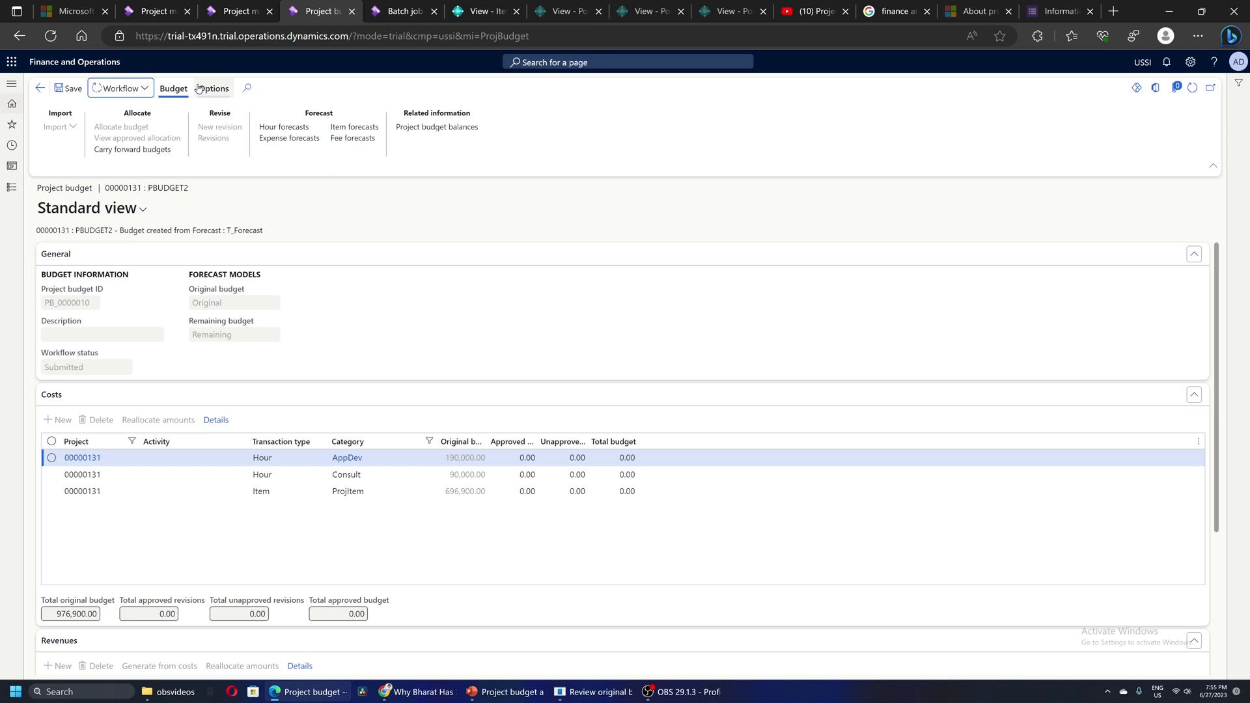
Check the workflow processing jobs in the batch job list.
{"action": "left_click", "coordinate": [395, 14]}
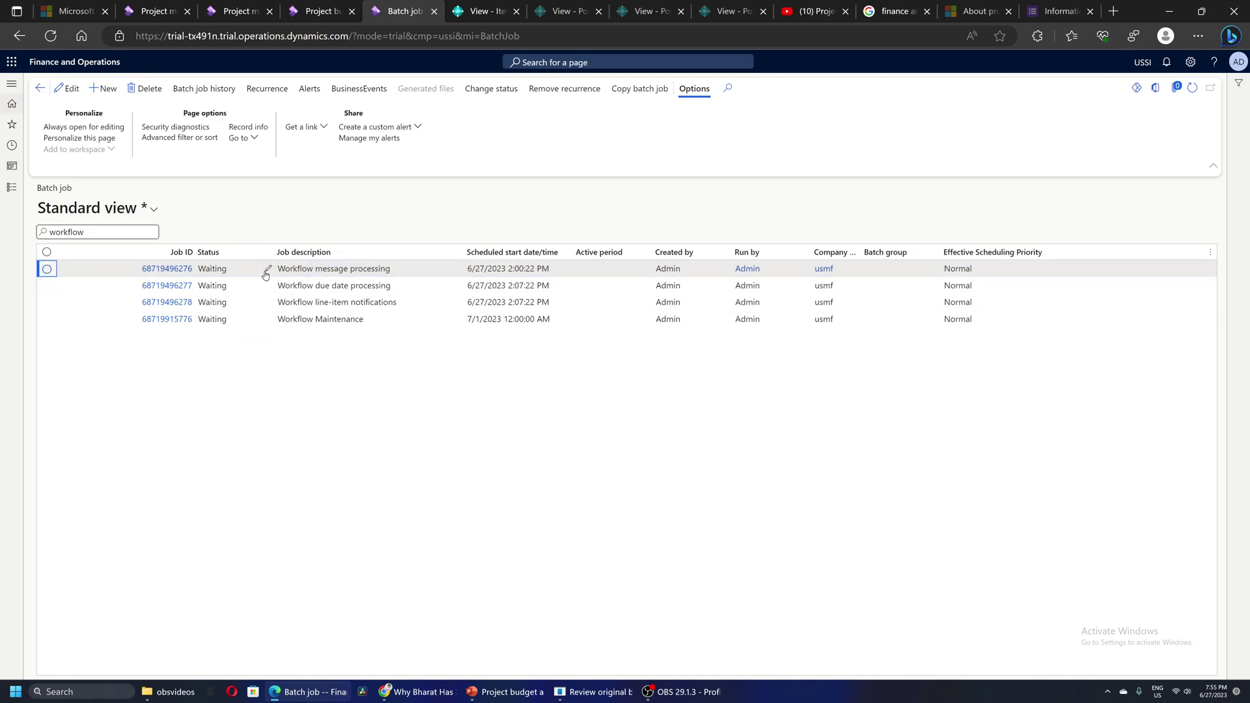
{"action": "left_click", "coordinate": [306, 691]}
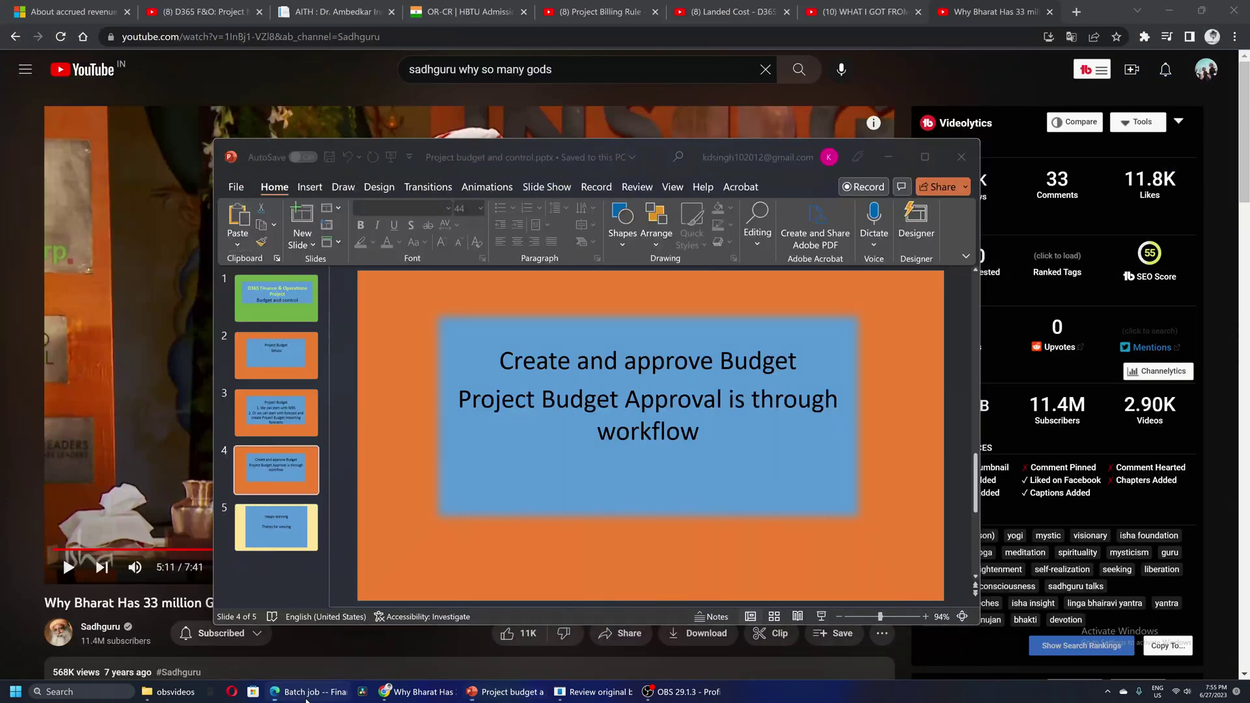
Open the project management and accounting workflows list and bring up the review original budget workflow.
{"action": "left_click", "coordinate": [307, 646]}
{"action": "left_click", "coordinate": [139, 13]}
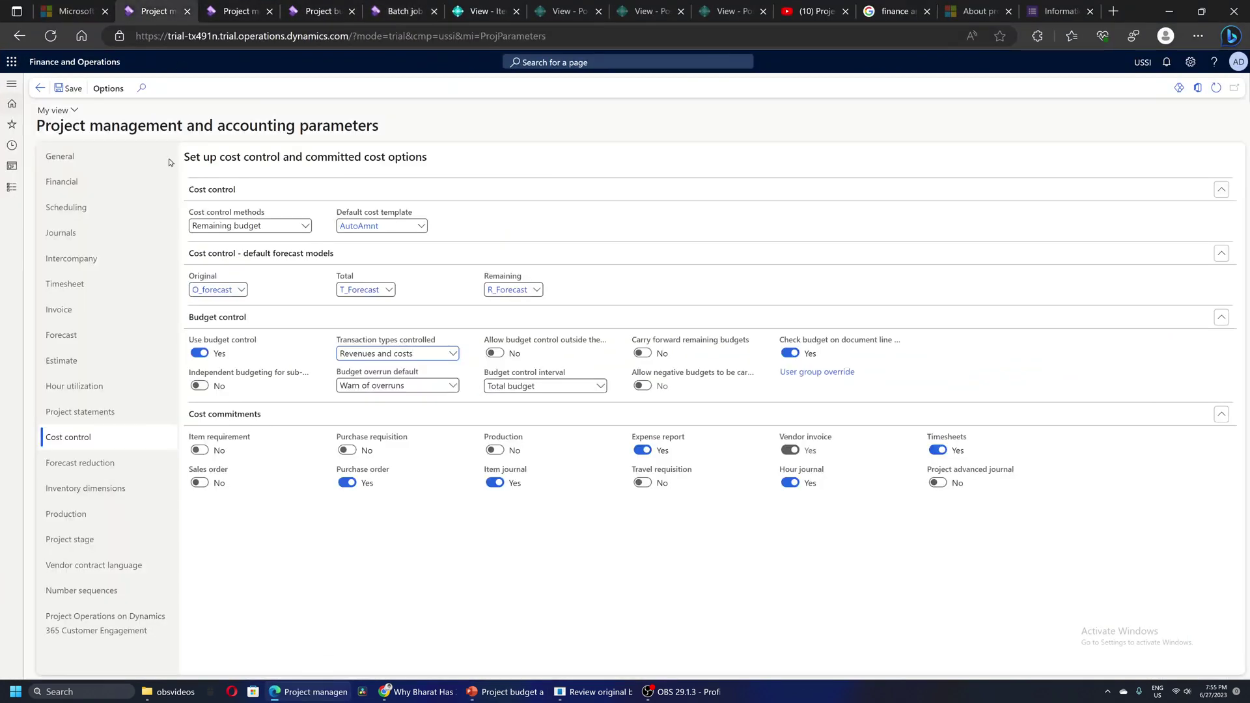
{"action": "left_click", "coordinate": [12, 187]}
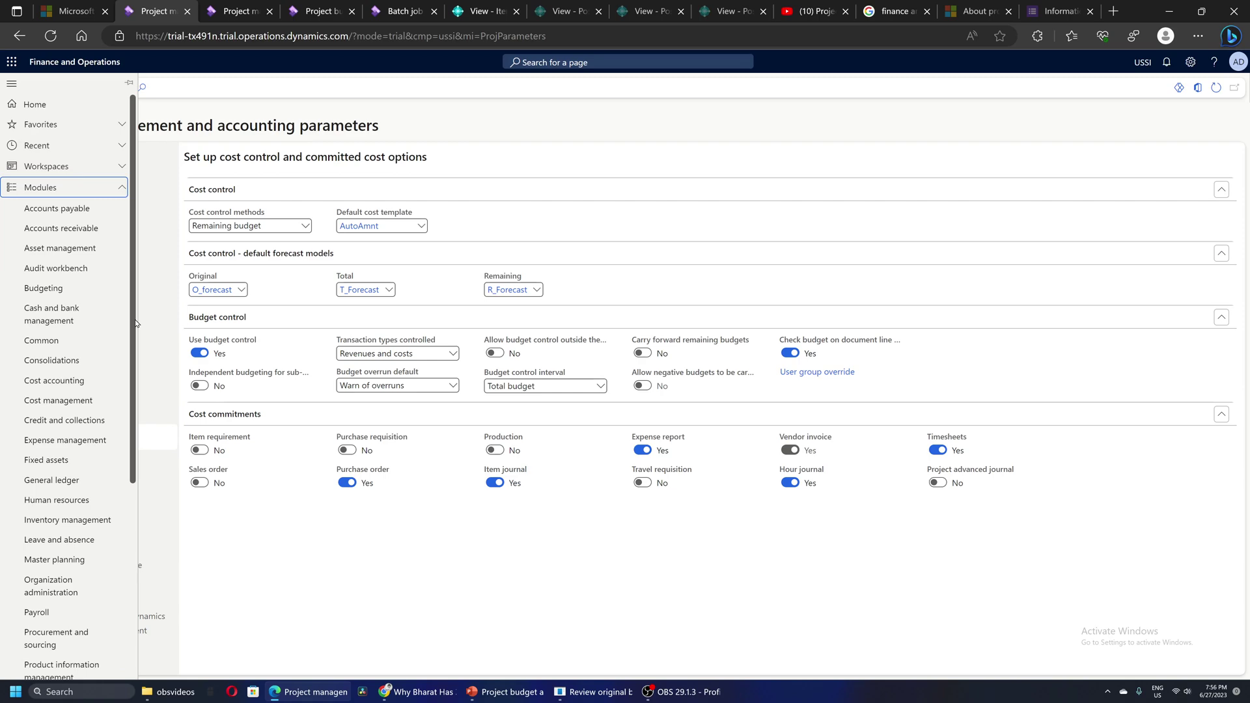
{"action": "left_click_drag", "start_coordinate": [136, 324], "coordinate": [135, 604]}
{"action": "left_click", "coordinate": [98, 432]}
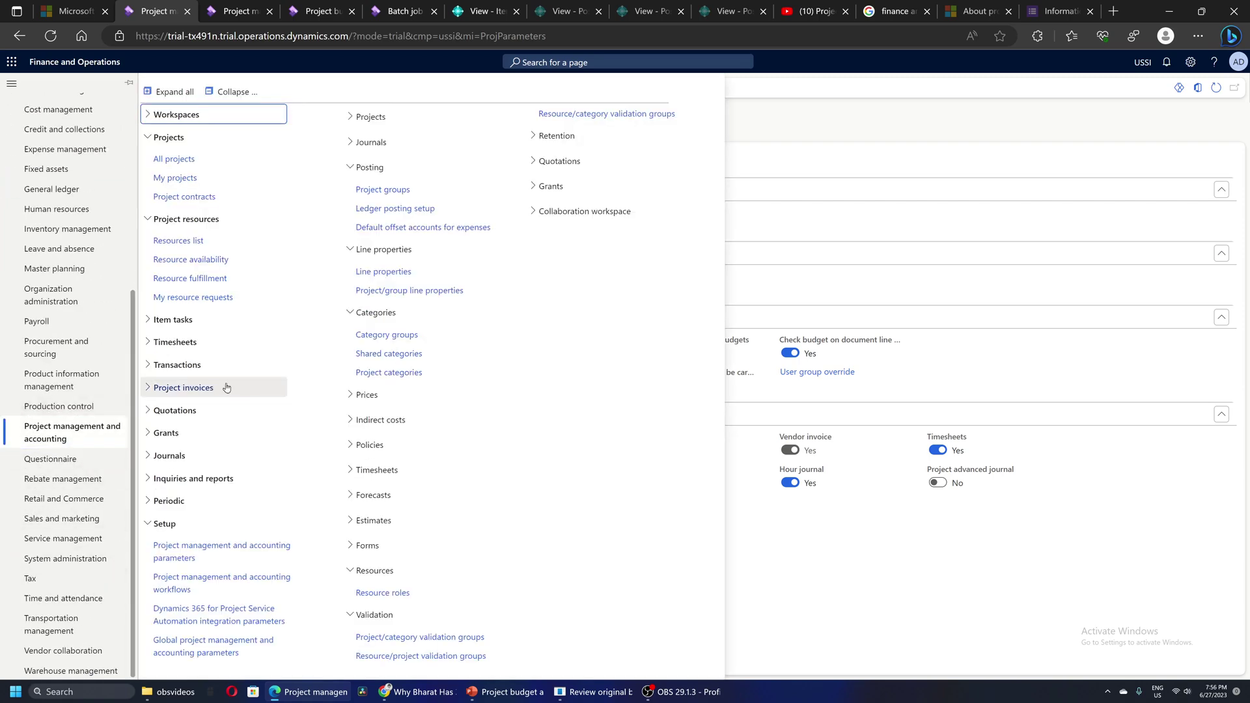
{"action": "left_click", "coordinate": [245, 549]}
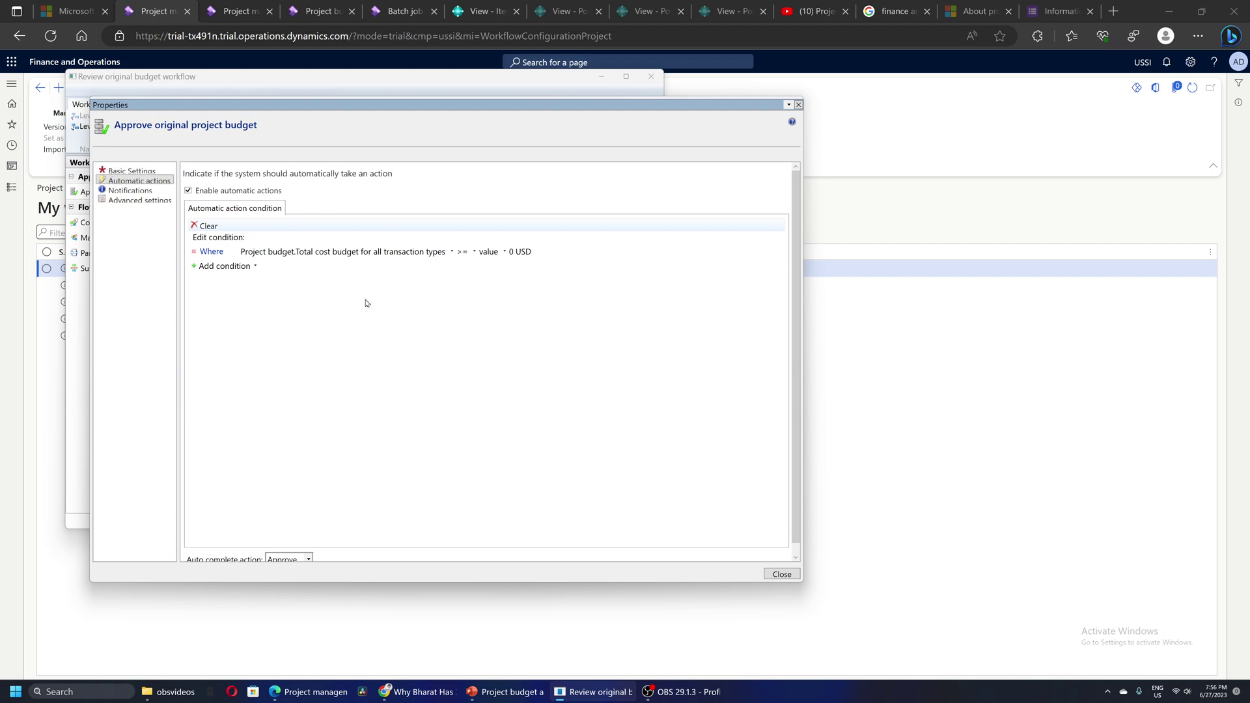
Examine the automatic action condition and auto complete action of the workflow's approval element.
{"action": "left_click", "coordinate": [781, 573]}
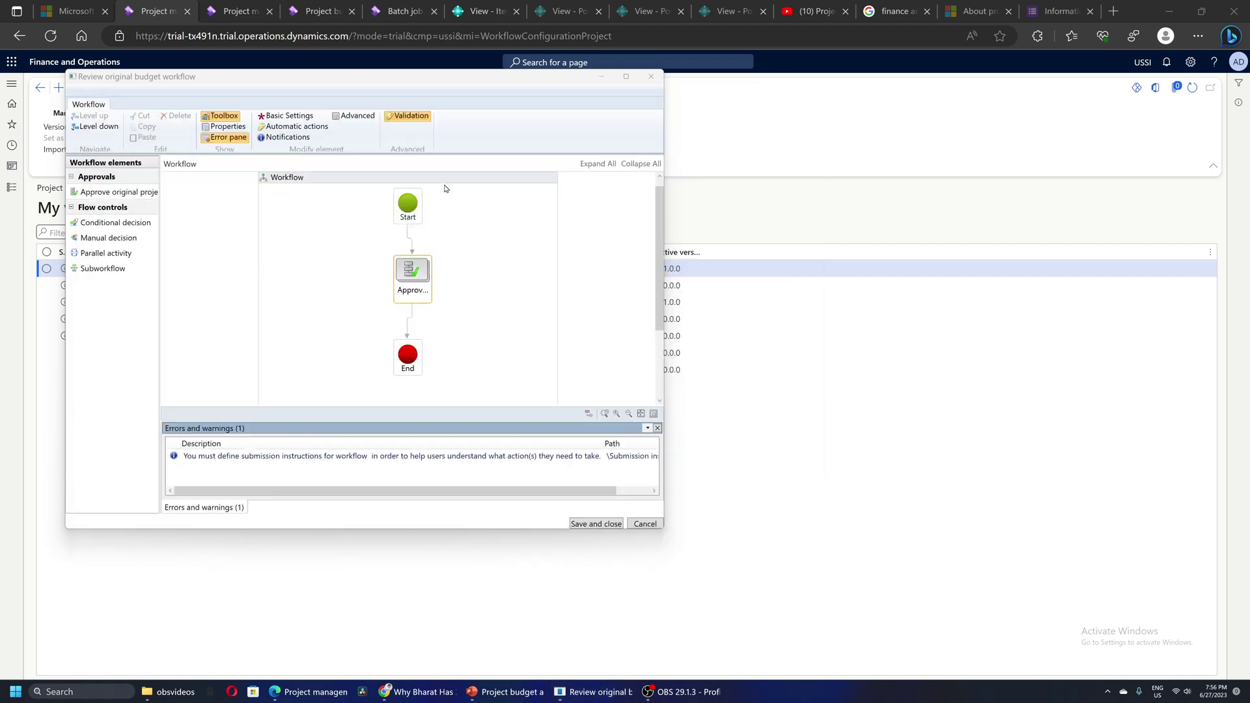
{"action": "left_click", "coordinate": [406, 265]}
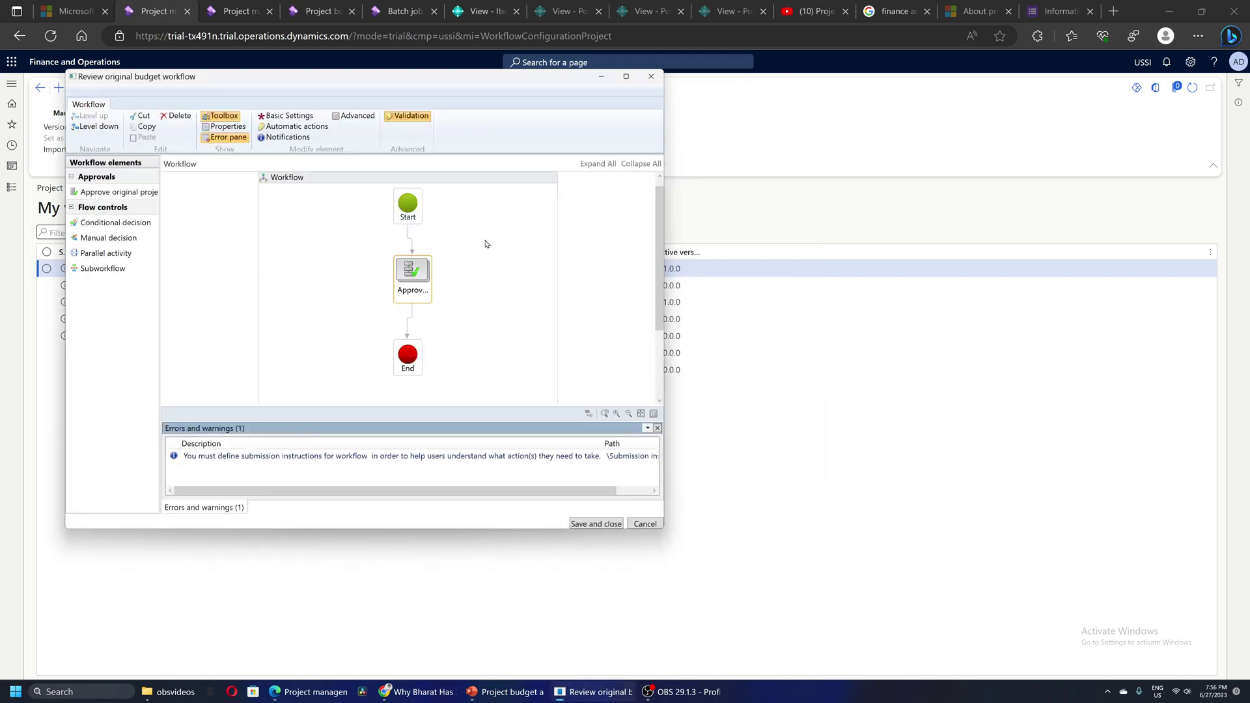
{"action": "left_click", "coordinate": [290, 127]}
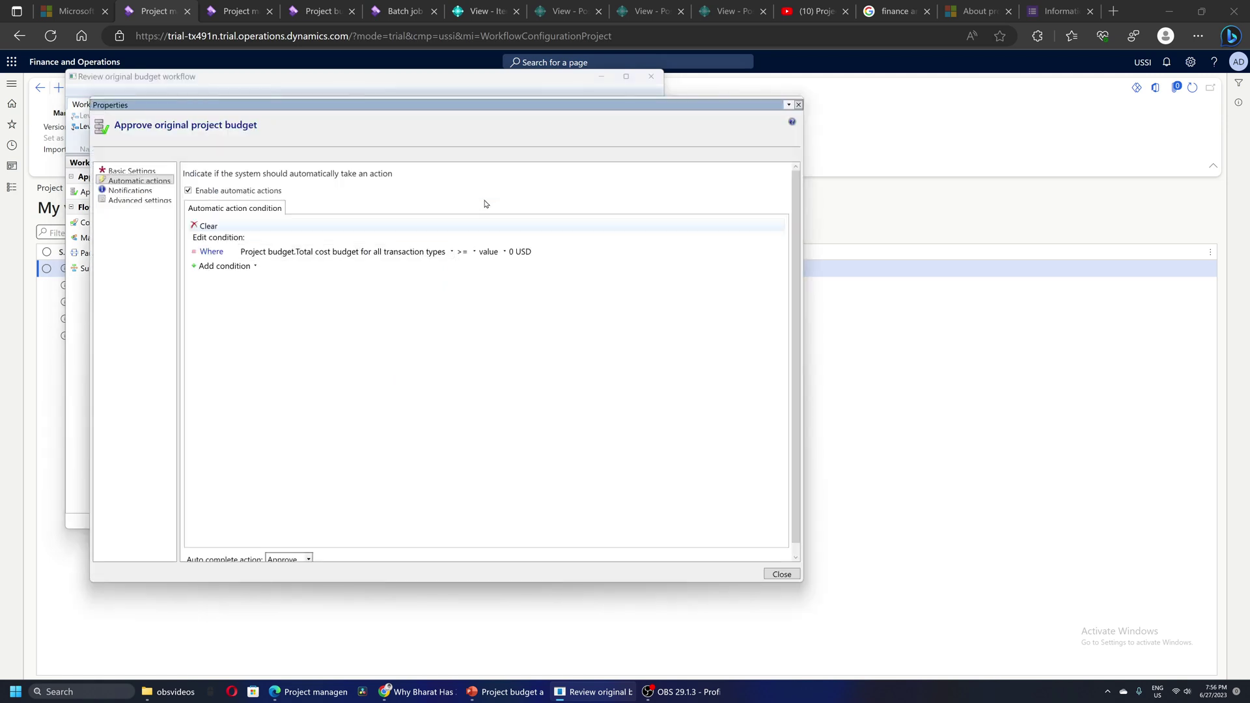
{"action": "scroll", "coordinate": [791, 383], "scroll_direction": "down", "scroll_amount": 1}
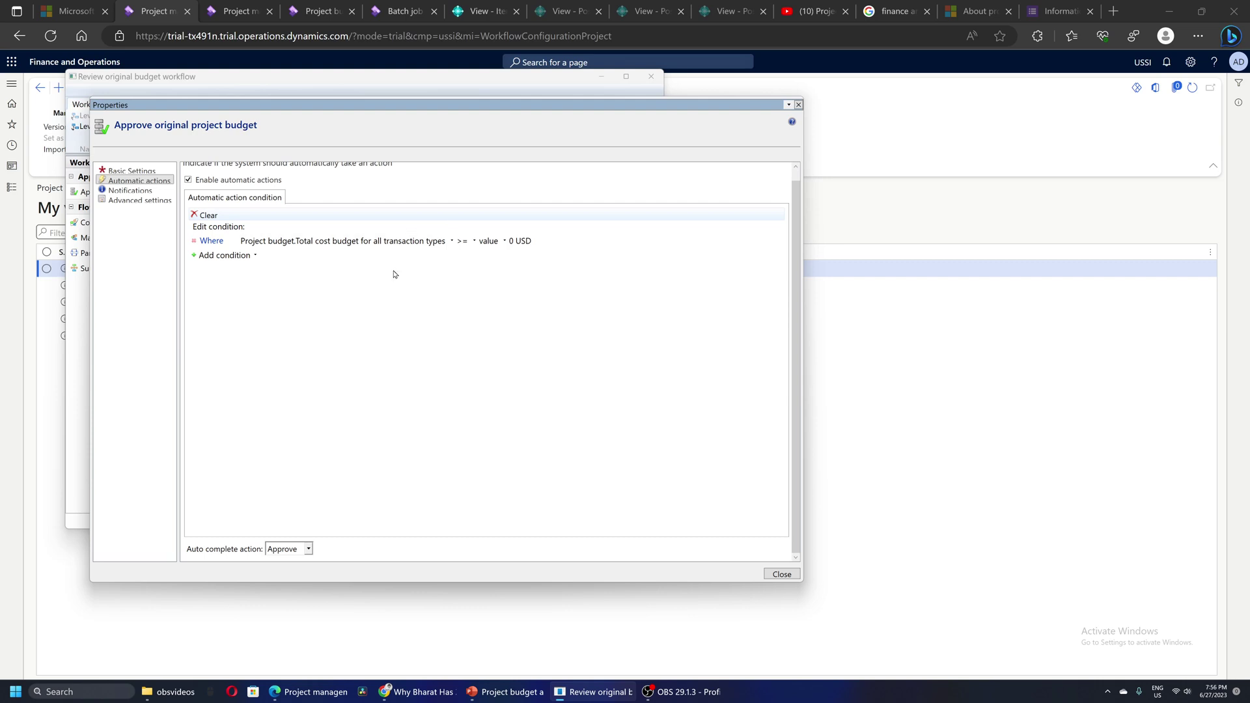
Return to the PBUDGET2 project budget and review its workflow history through the workflow completion entry.
{"action": "left_click", "coordinate": [310, 692]}
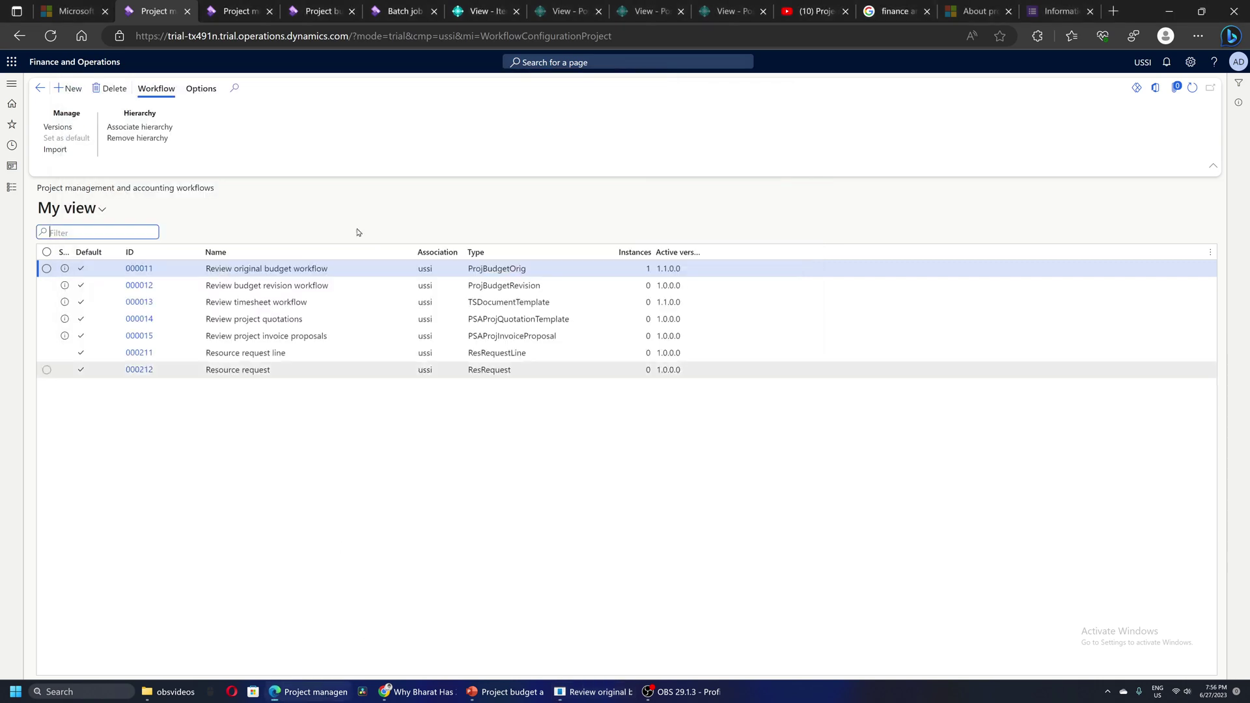
{"action": "left_click", "coordinate": [308, 11]}
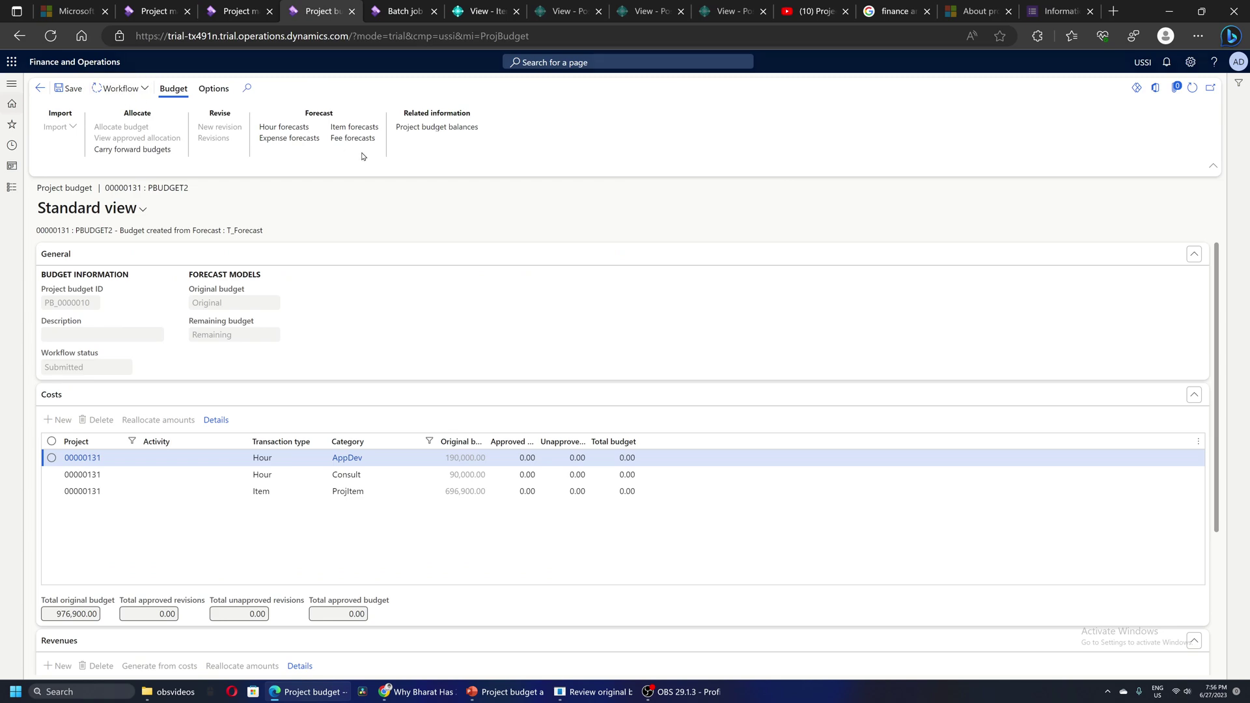
{"action": "left_click", "coordinate": [118, 88]}
{"action": "left_click", "coordinate": [128, 115]}
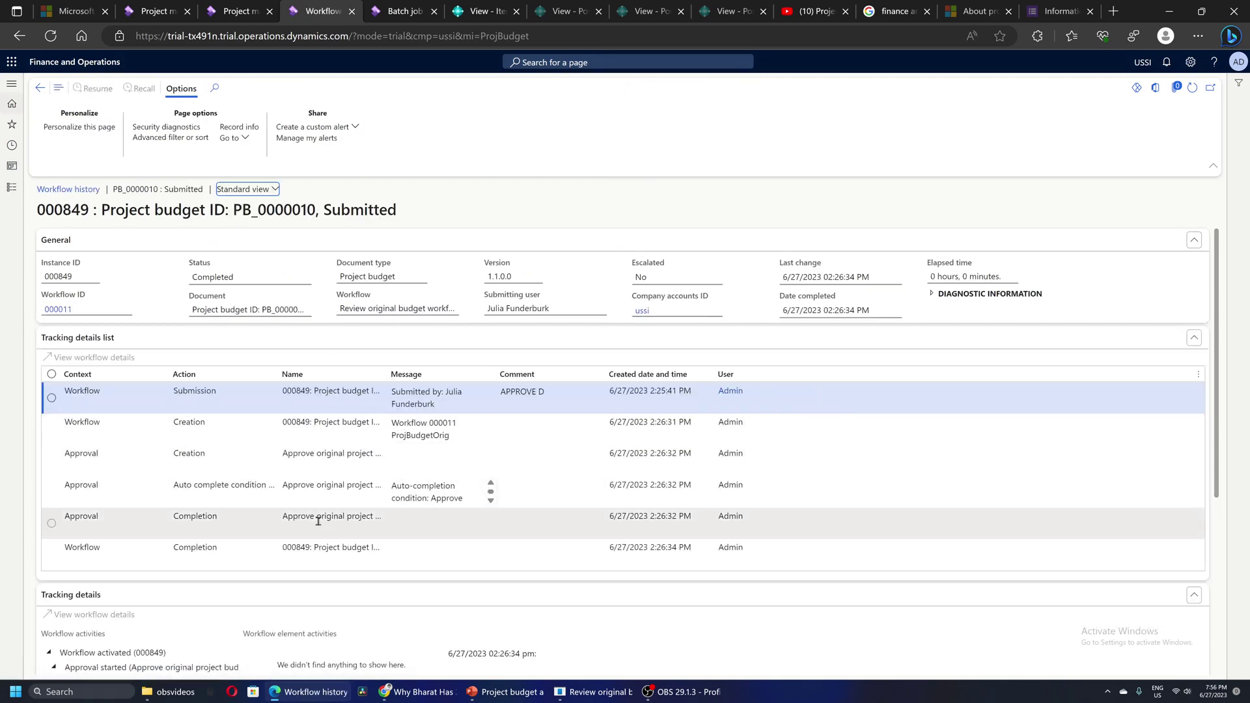
{"action": "left_click", "coordinate": [231, 547]}
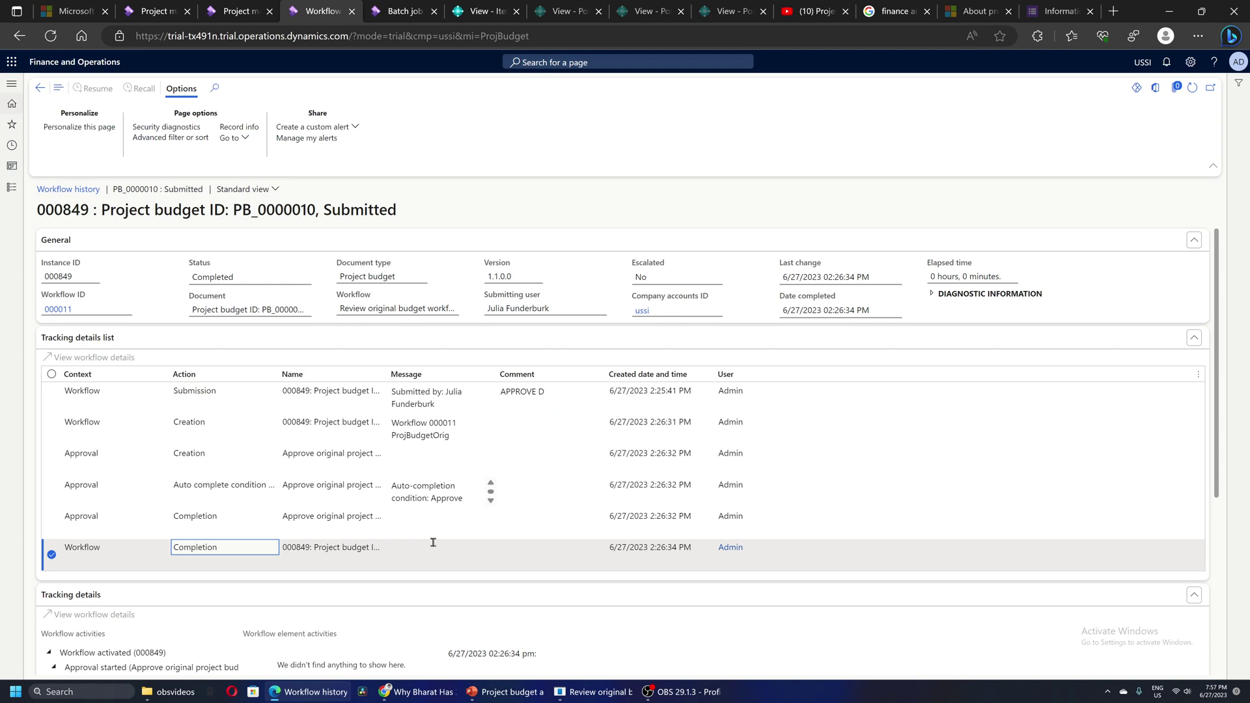
Go back to the project budget and review its project budget balances by transaction type.
{"action": "left_click", "coordinate": [39, 89]}
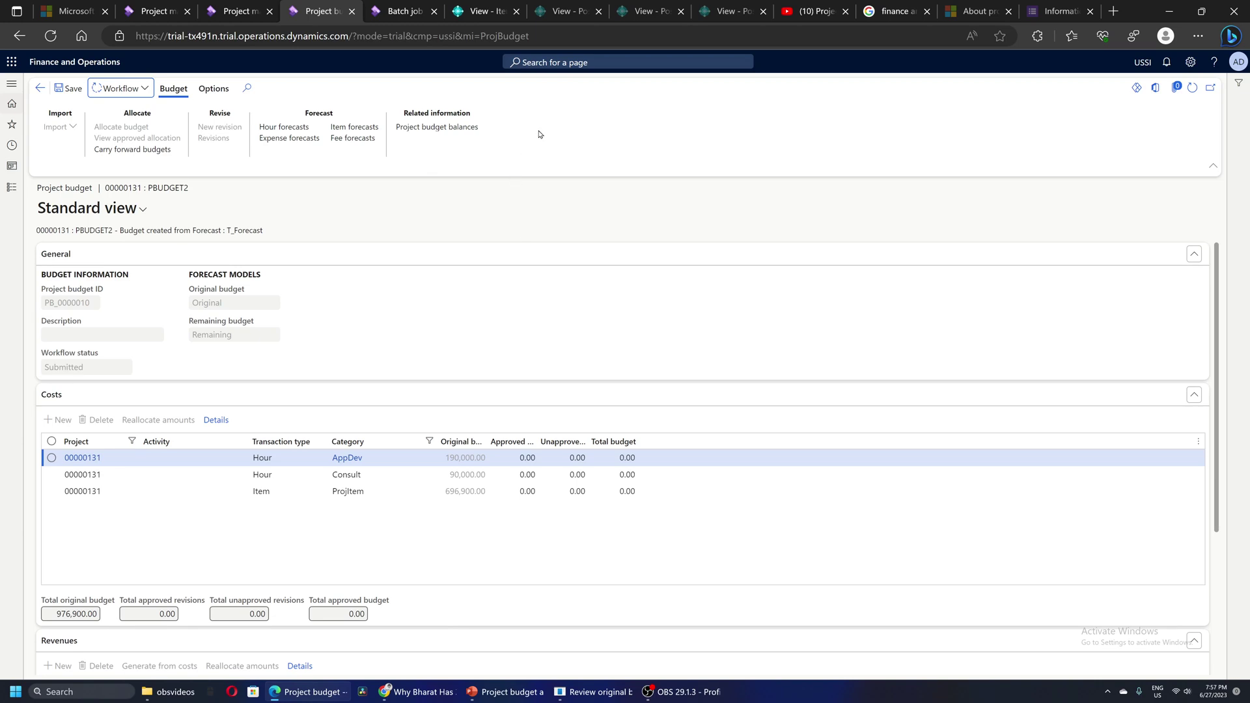
{"action": "left_click", "coordinate": [448, 127]}
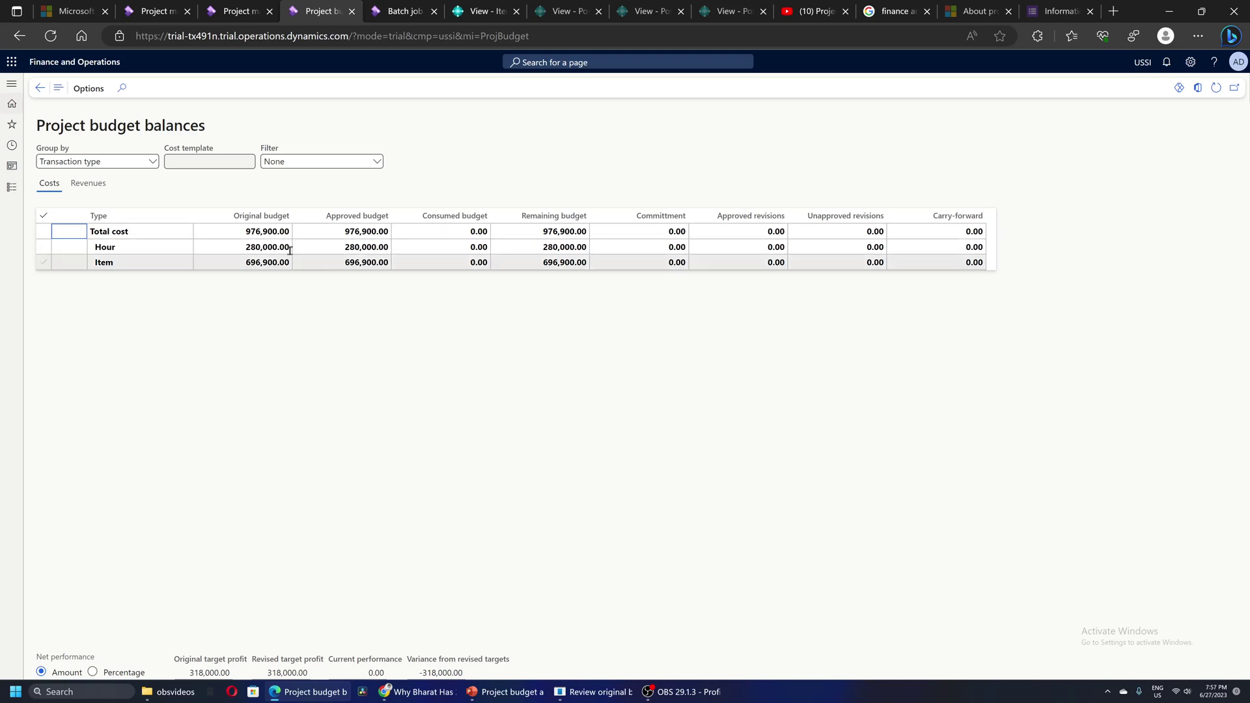
{"action": "left_click", "coordinate": [38, 89]}
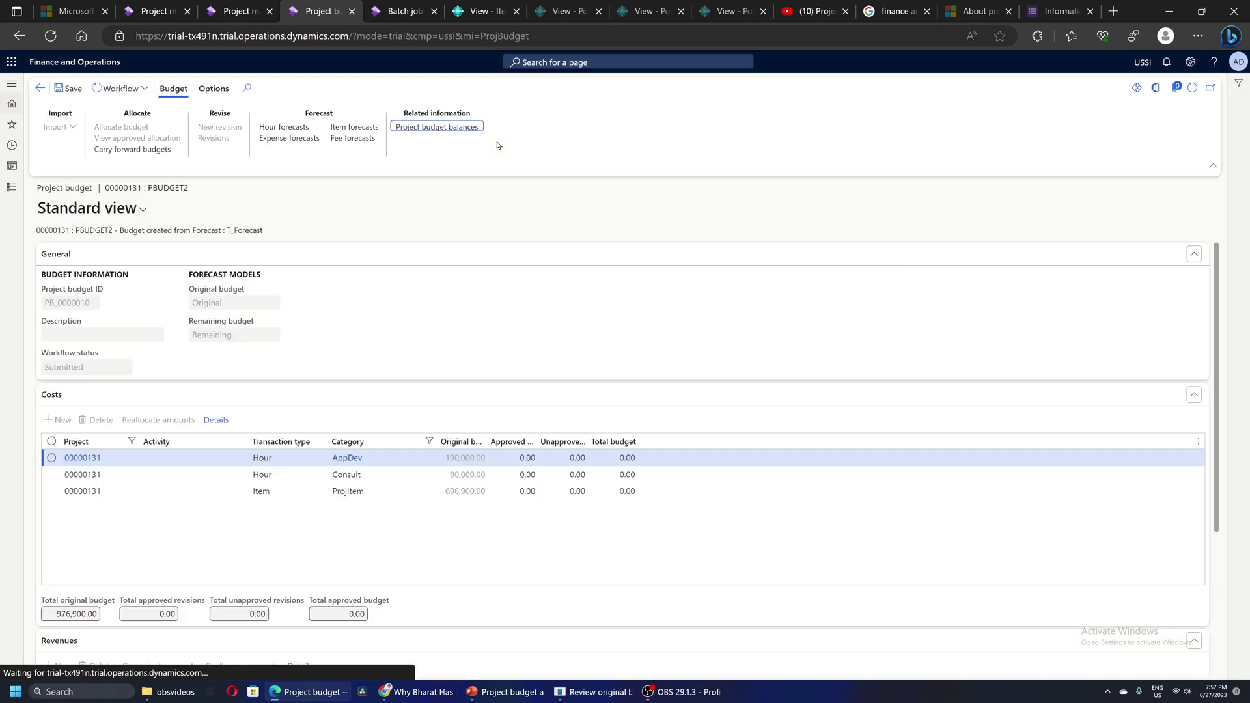
Return to the PBUDGET2 project record and change its project stage to Released.
{"action": "left_click", "coordinate": [40, 88]}
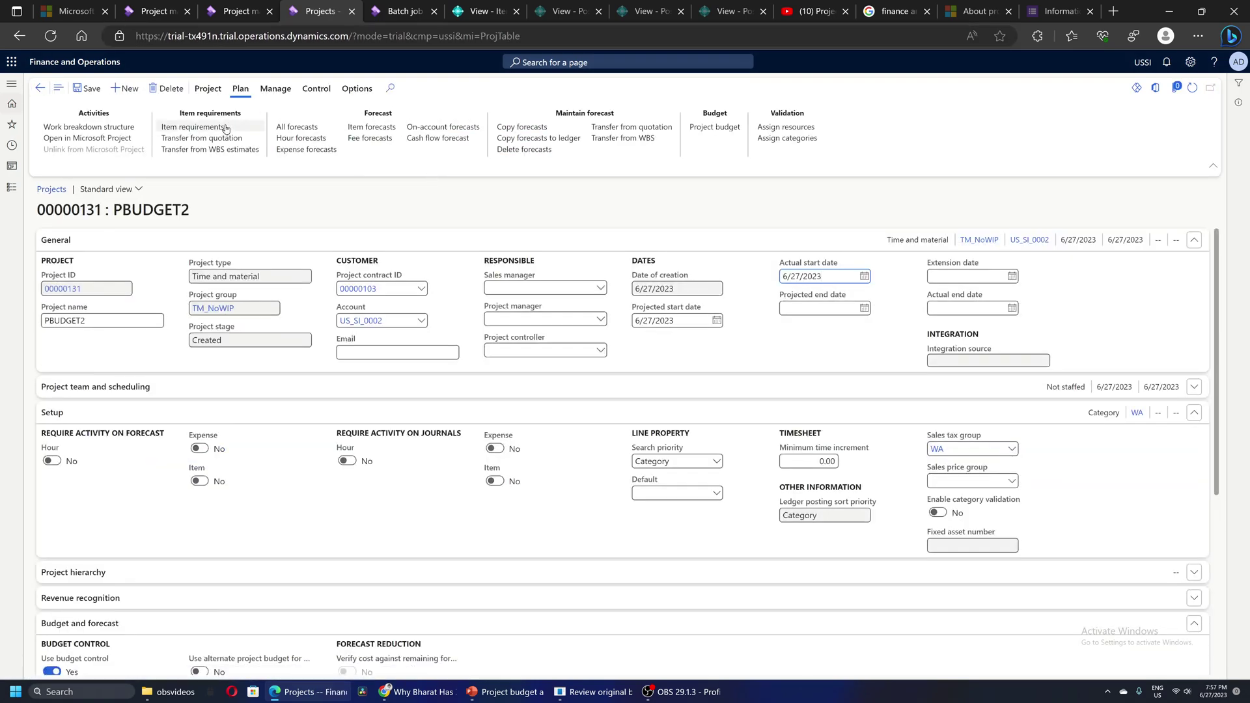
{"action": "left_click", "coordinate": [208, 89]}
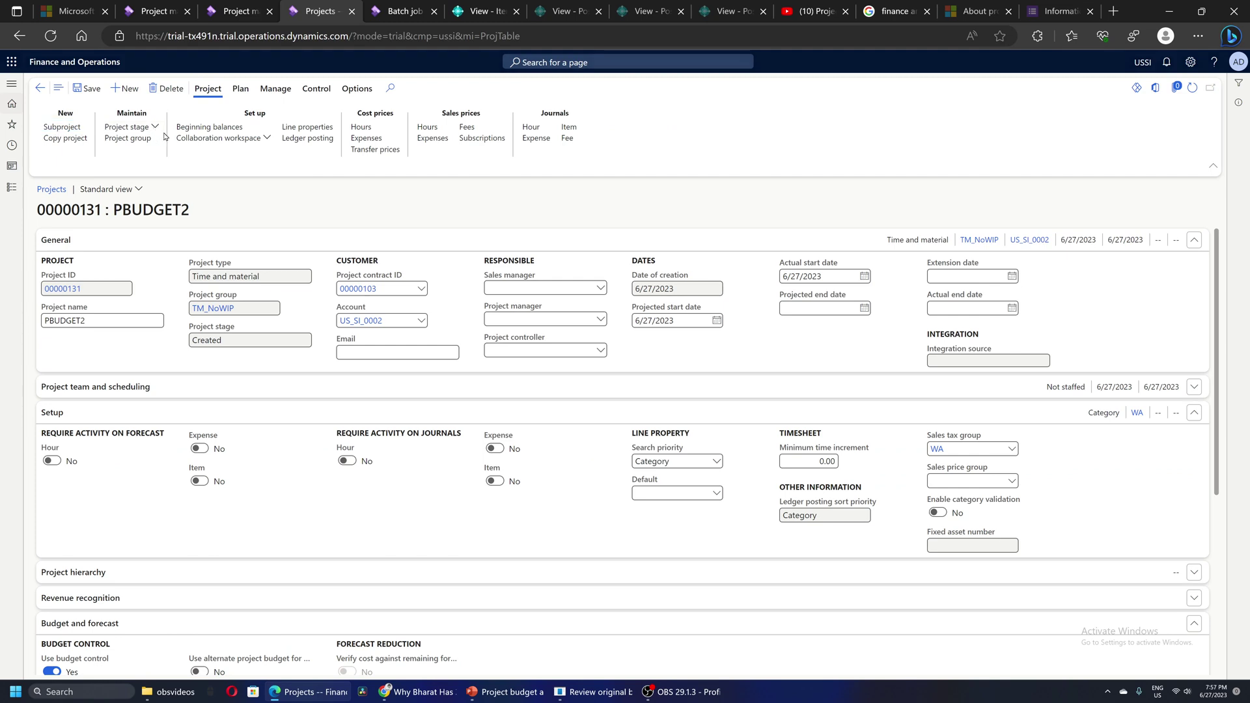
{"action": "left_click", "coordinate": [127, 127]}
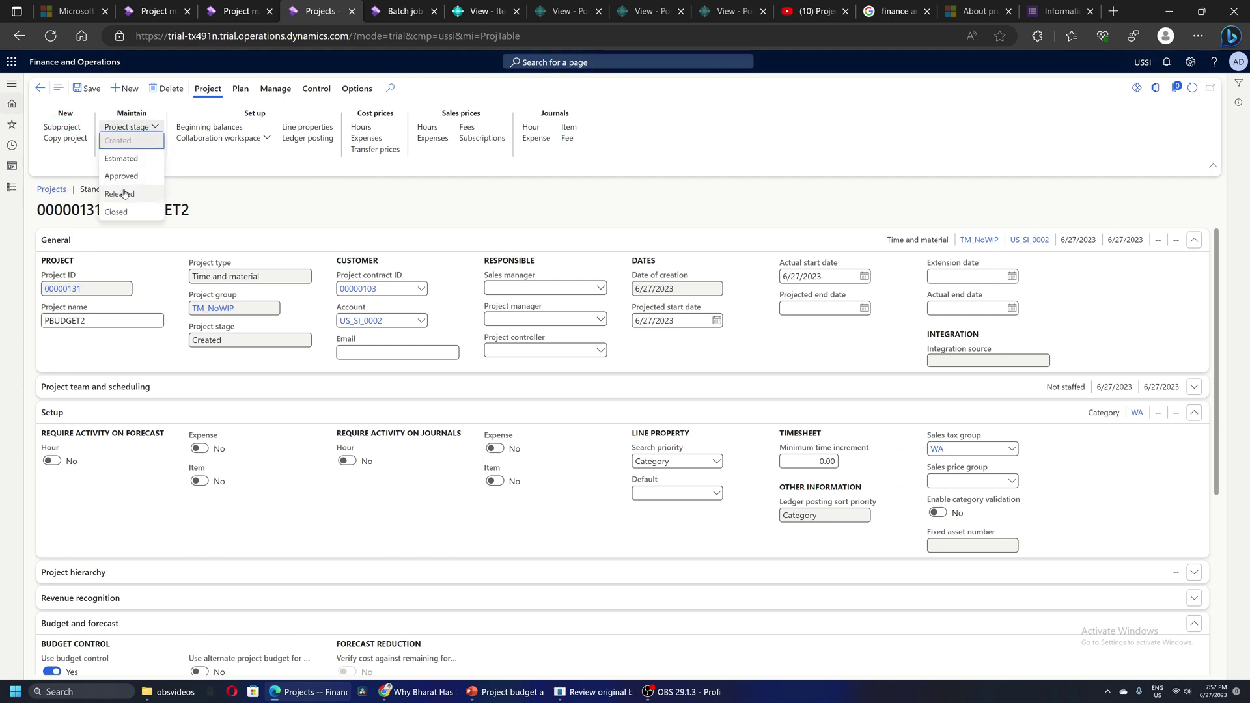
{"action": "left_click", "coordinate": [380, 233]}
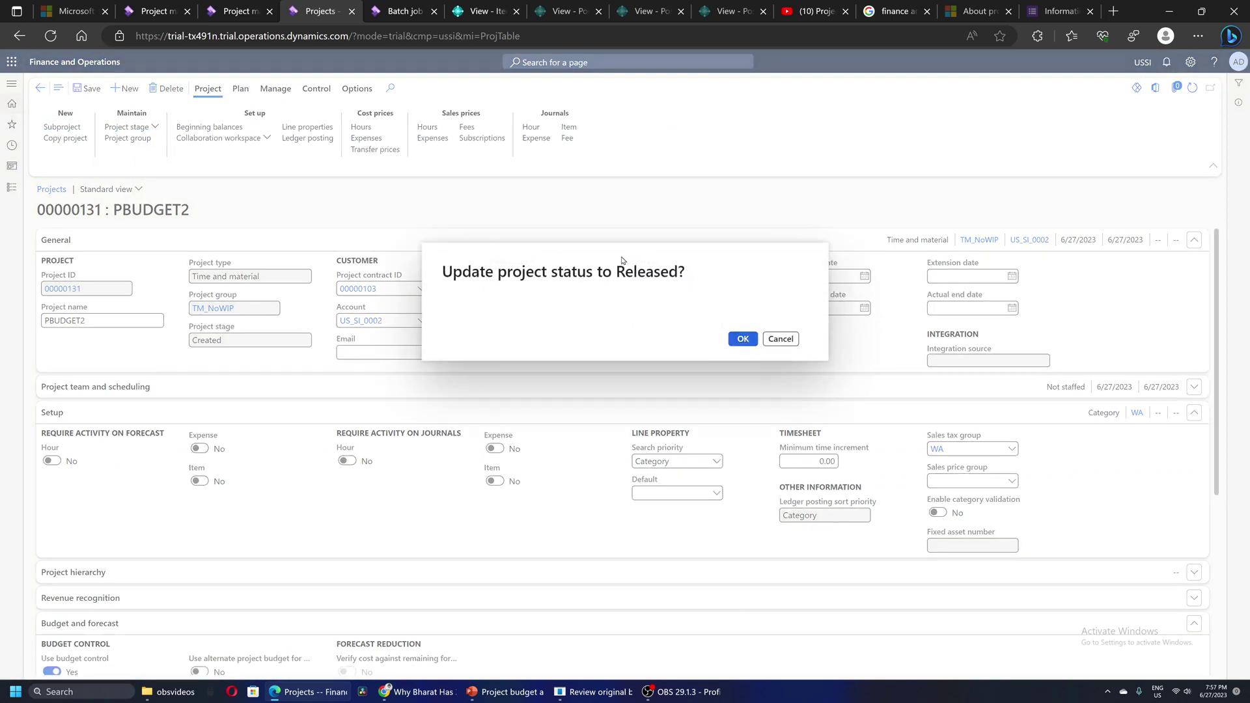
{"action": "key", "text": "Return"}
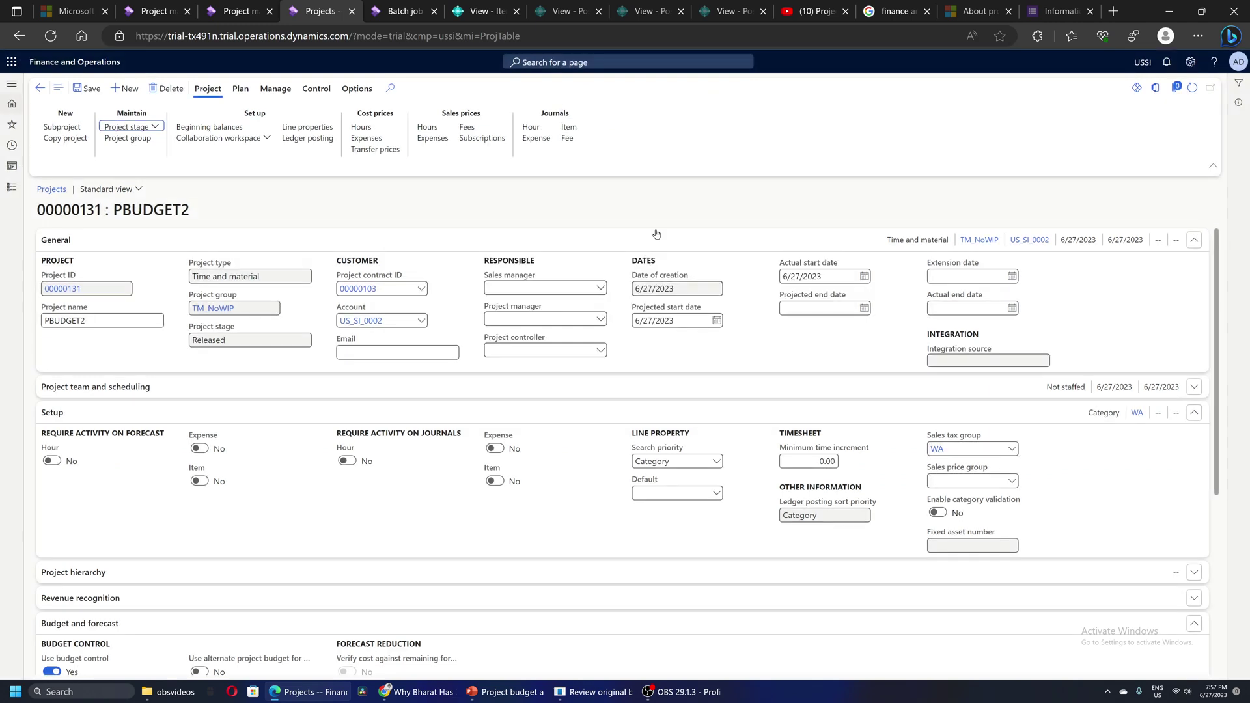
Start a new purchase order item task from the project for vendor US_SI_000006, Capable Sales and Service.
{"action": "left_click", "coordinate": [275, 89]}
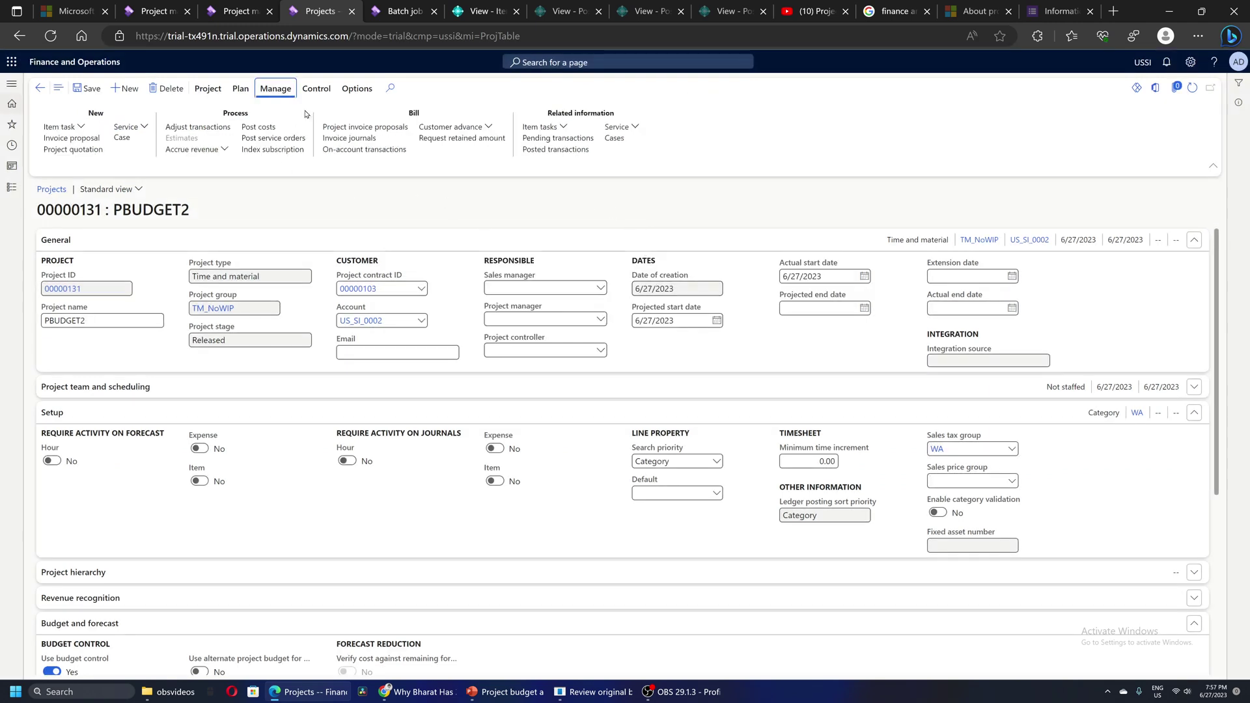
{"action": "left_click", "coordinate": [77, 128]}
{"action": "left_click", "coordinate": [91, 164]}
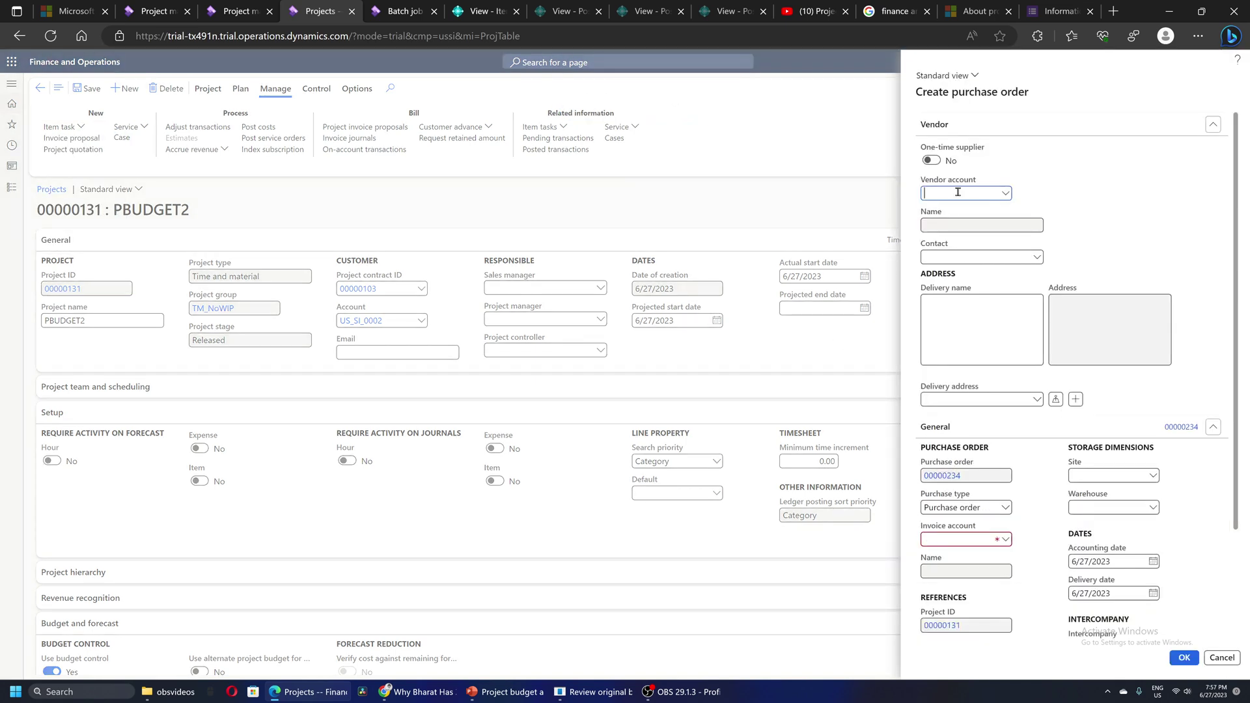
{"action": "left_click", "coordinate": [958, 192]}
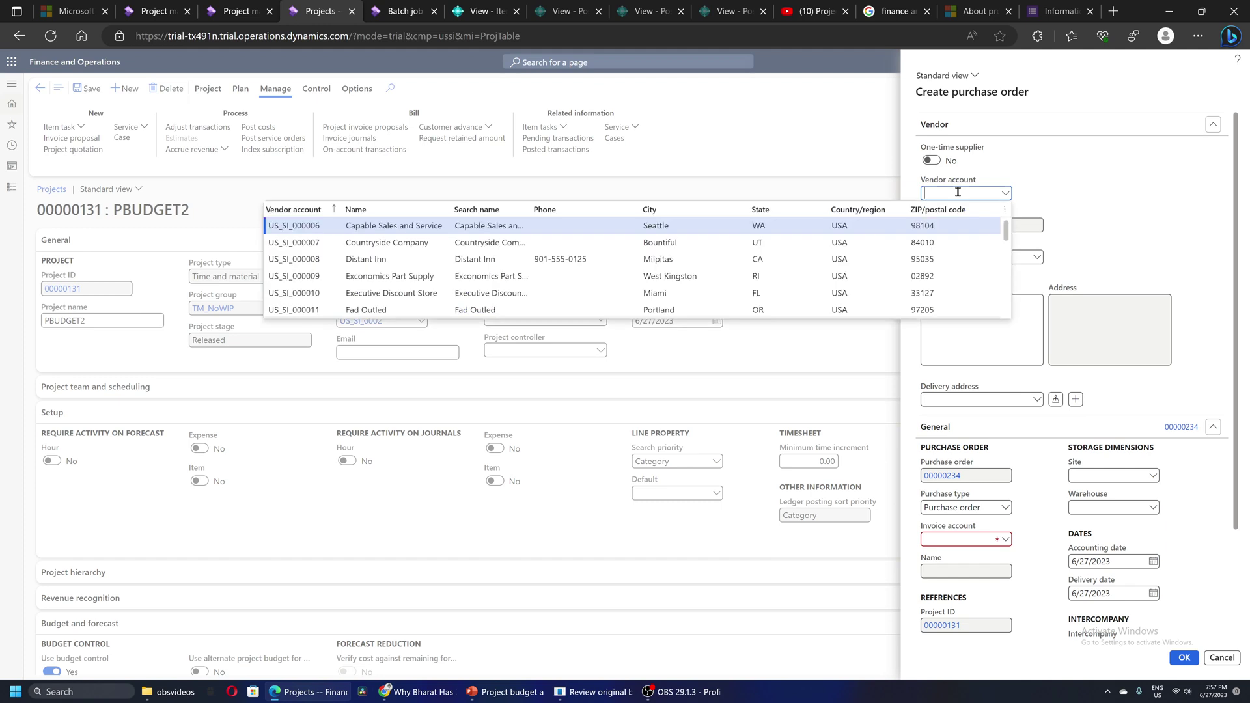
{"action": "key", "text": "Return"}
Set the purchase order's site and warehouse to MainOffice and create it with financial dimensions defaulted from the project.
{"action": "key", "text": "Tab"}
{"action": "key", "text": "Tab"}
{"action": "key", "text": "Tab"}
{"action": "key", "text": "Tab"}
{"action": "key", "text": "Tab"}
{"action": "key", "text": "Tab"}
{"action": "key", "text": "Tab"}
{"action": "key", "text": "Tab"}
{"action": "key", "text": "Tab"}
{"action": "key", "text": "Tab"}
{"action": "key", "text": "Tab"}
{"action": "key", "text": "Tab"}
{"action": "key", "text": "alt+Down"}
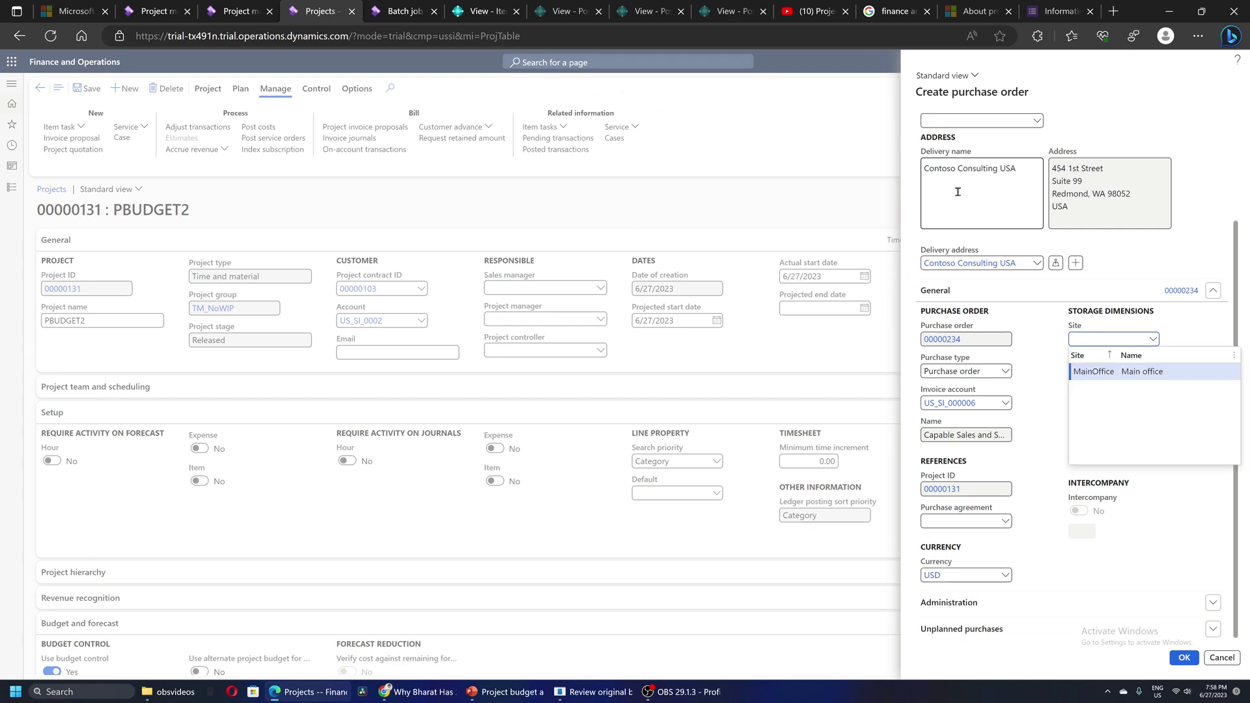
{"action": "key", "text": "Return"}
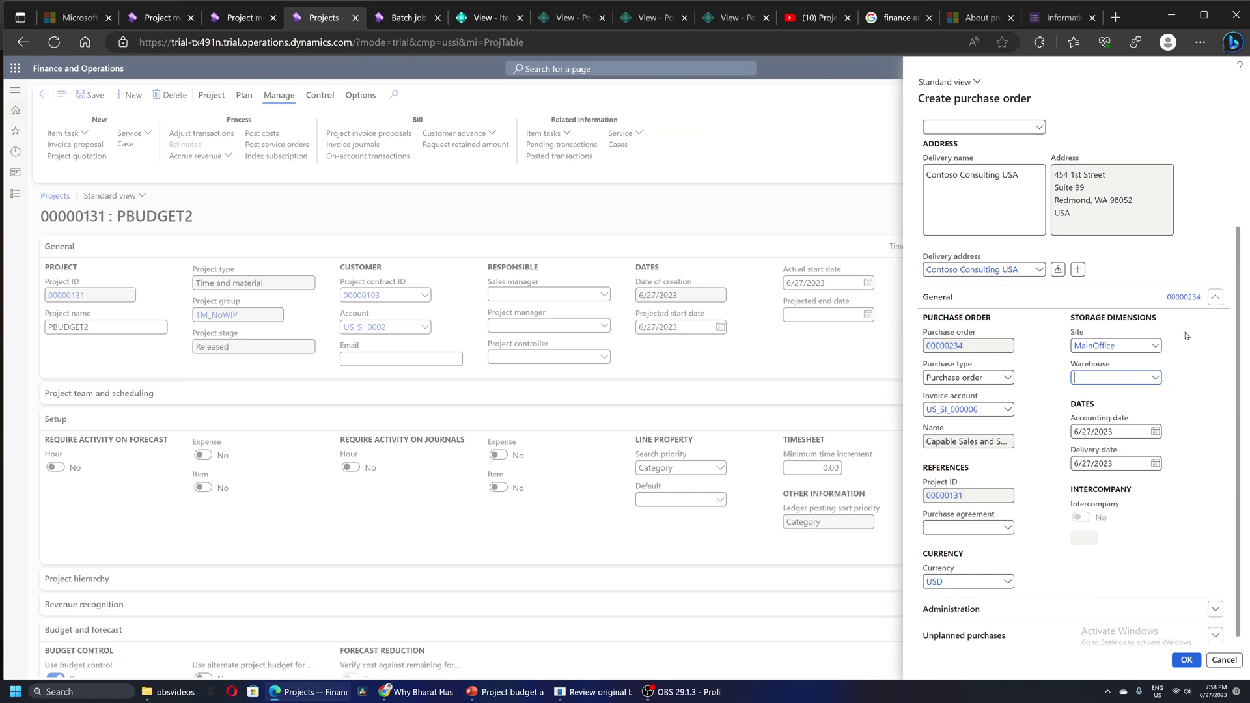
{"action": "key", "text": "alt+Down"}
{"action": "key", "text": "Return"}
{"action": "left_click", "coordinate": [1186, 660]}
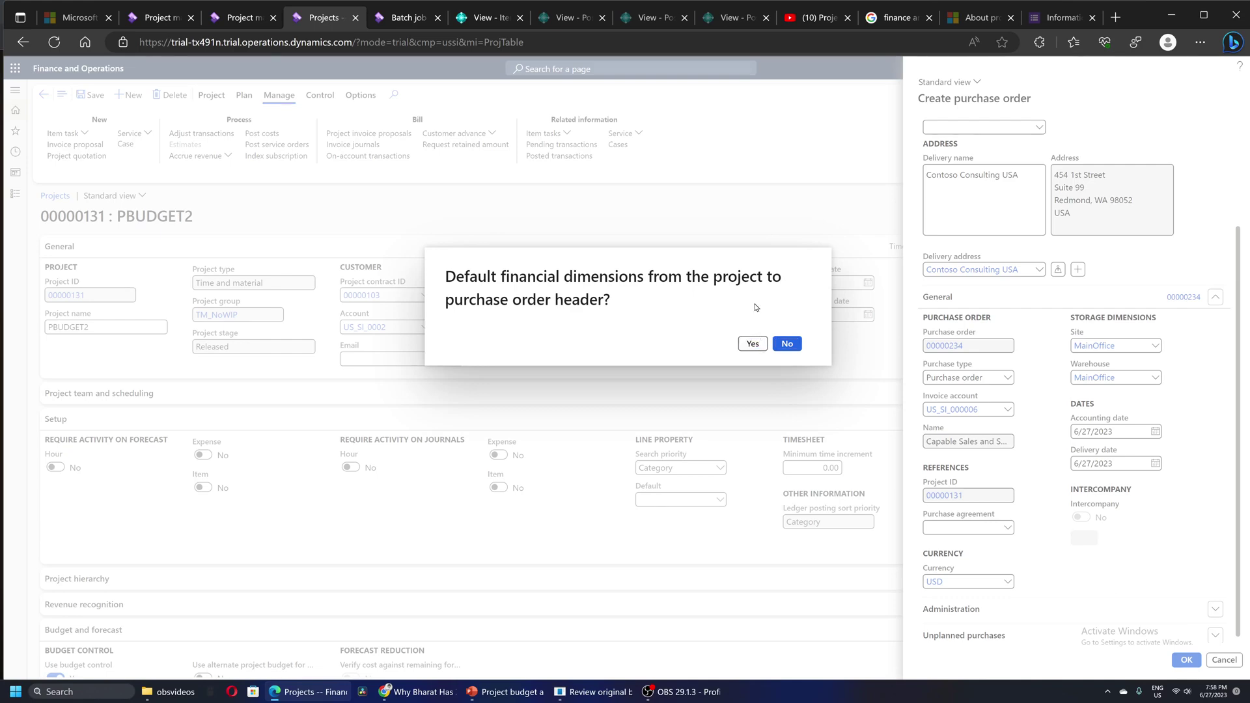
{"action": "left_click", "coordinate": [750, 346]}
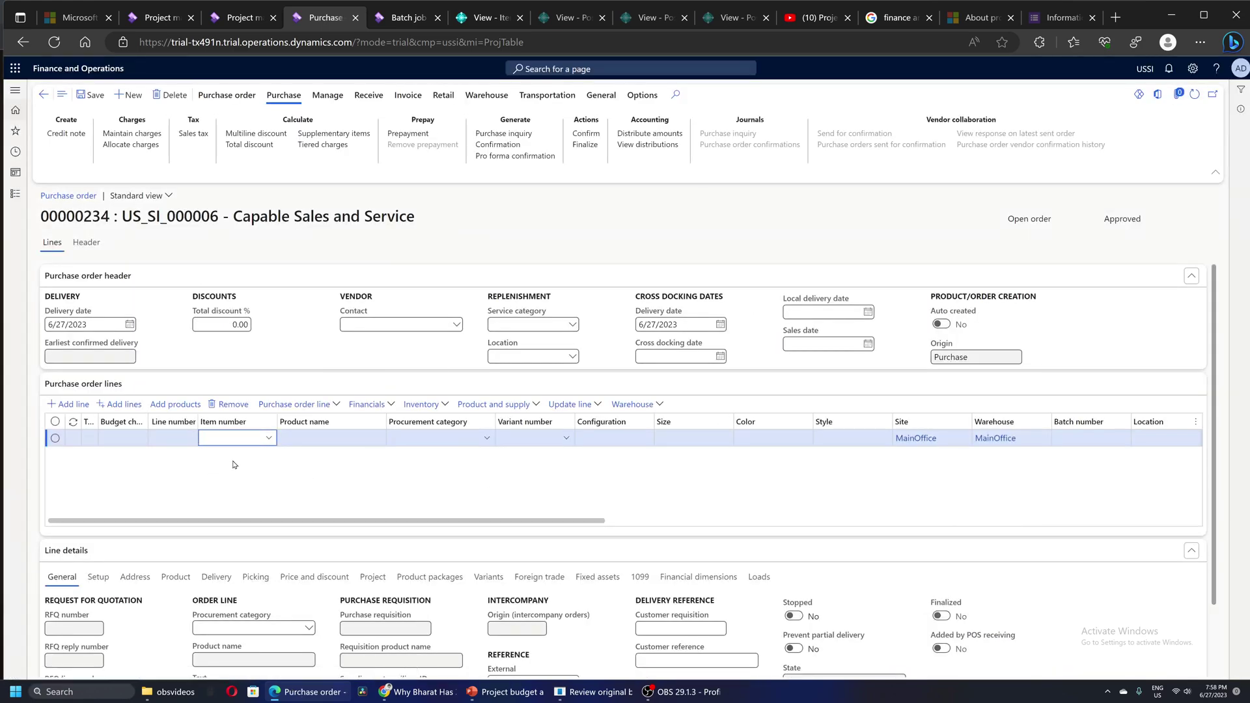
Enter item 50100 (2x4x10) on the purchase order line with a quantity of 10.
{"action": "key", "text": "alt+Down"}
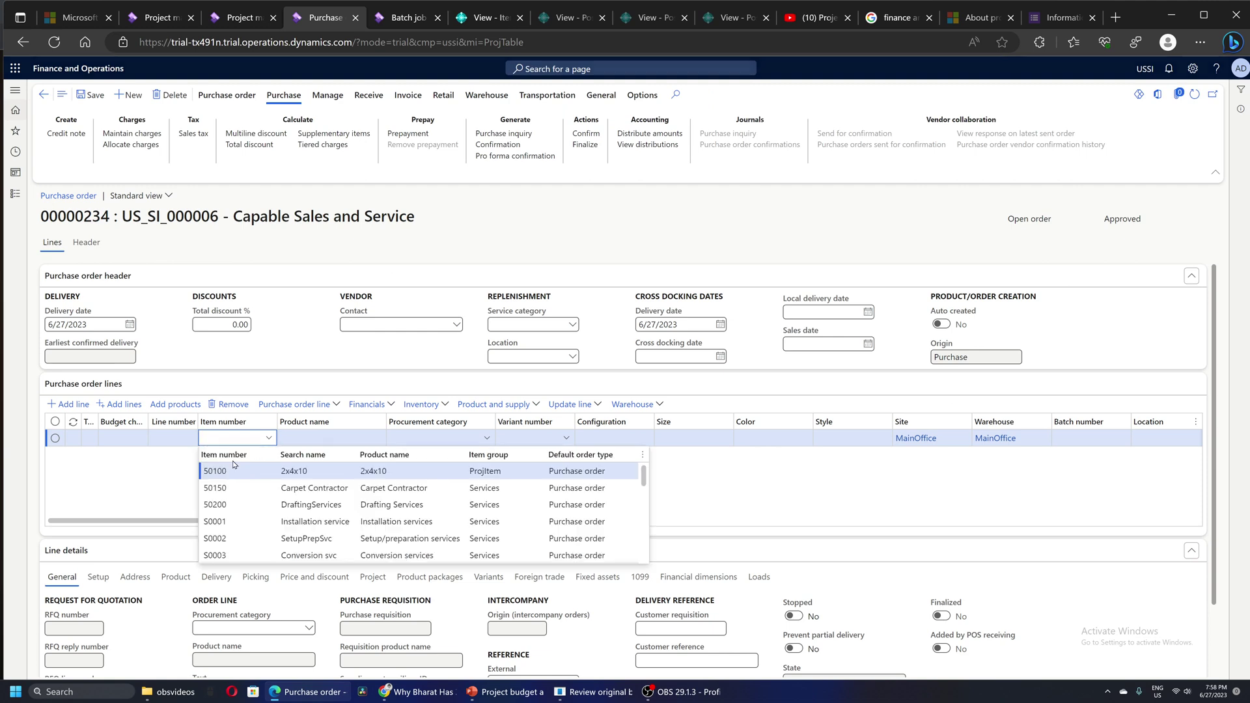
{"action": "left_click", "coordinate": [233, 465]}
{"action": "key", "text": "Tab"}
{"action": "key", "text": "Tab"}
{"action": "key", "text": "Tab"}
{"action": "key", "text": "Tab"}
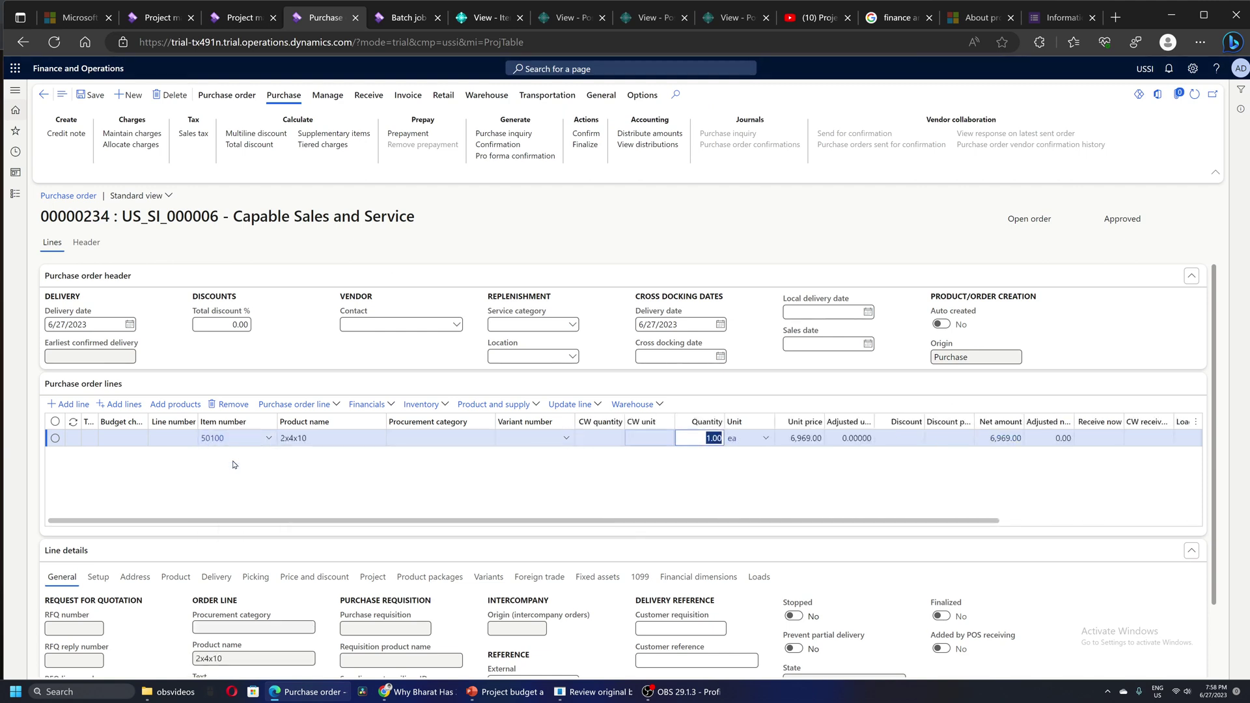
{"action": "type", "text": "10"}
{"action": "key", "text": "Tab"}
{"action": "key", "text": "Tab"}
{"action": "key", "text": "Tab"}
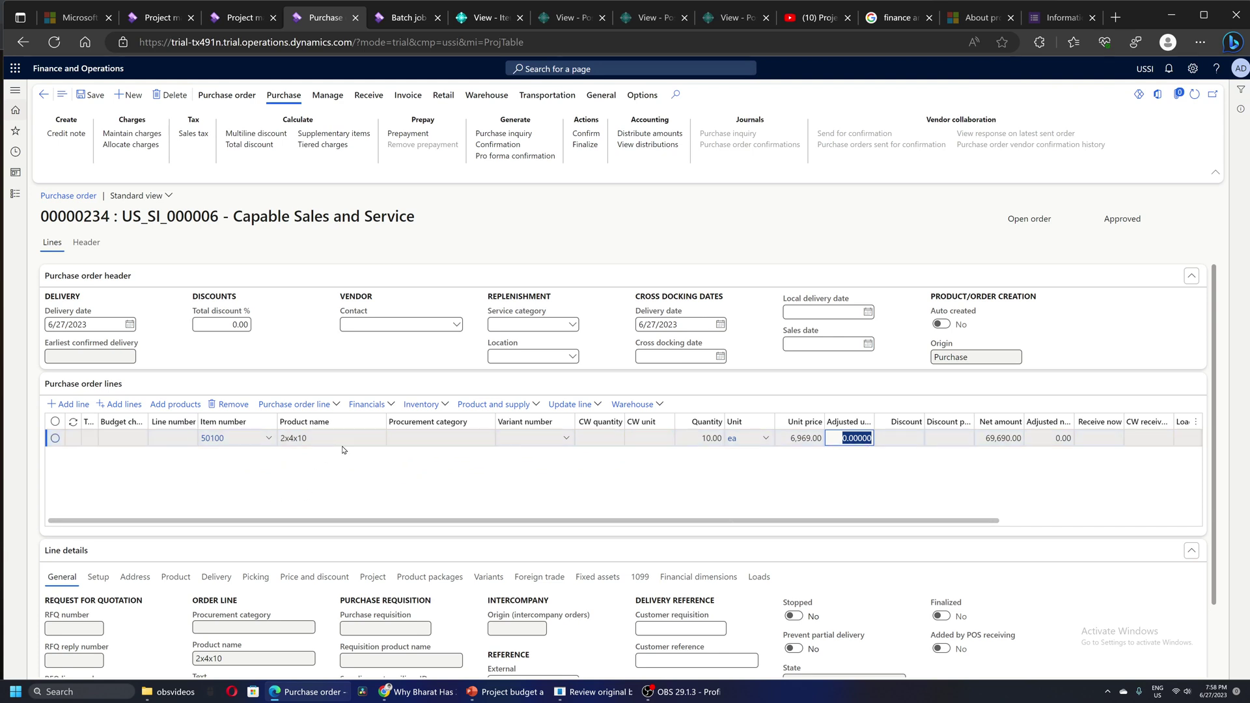
Check the project budget status for the purchase order line of item 50100.
{"action": "left_click", "coordinate": [373, 415]}
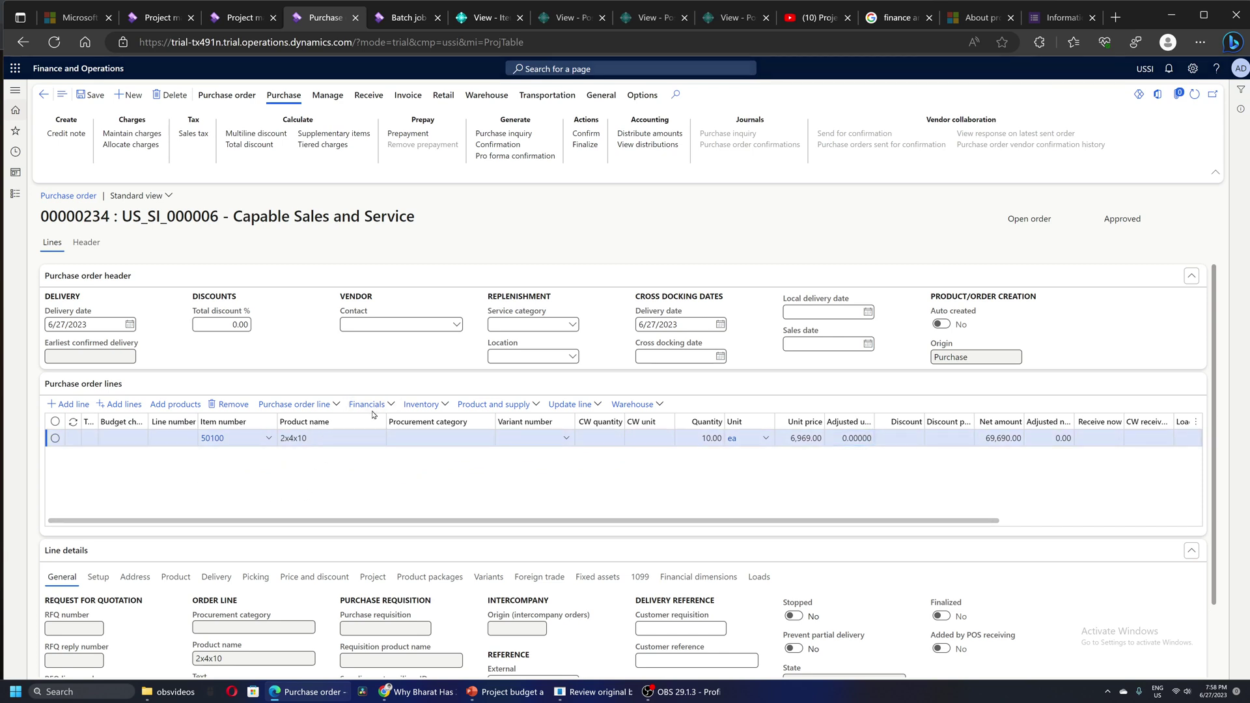
{"action": "left_click", "coordinate": [364, 404]}
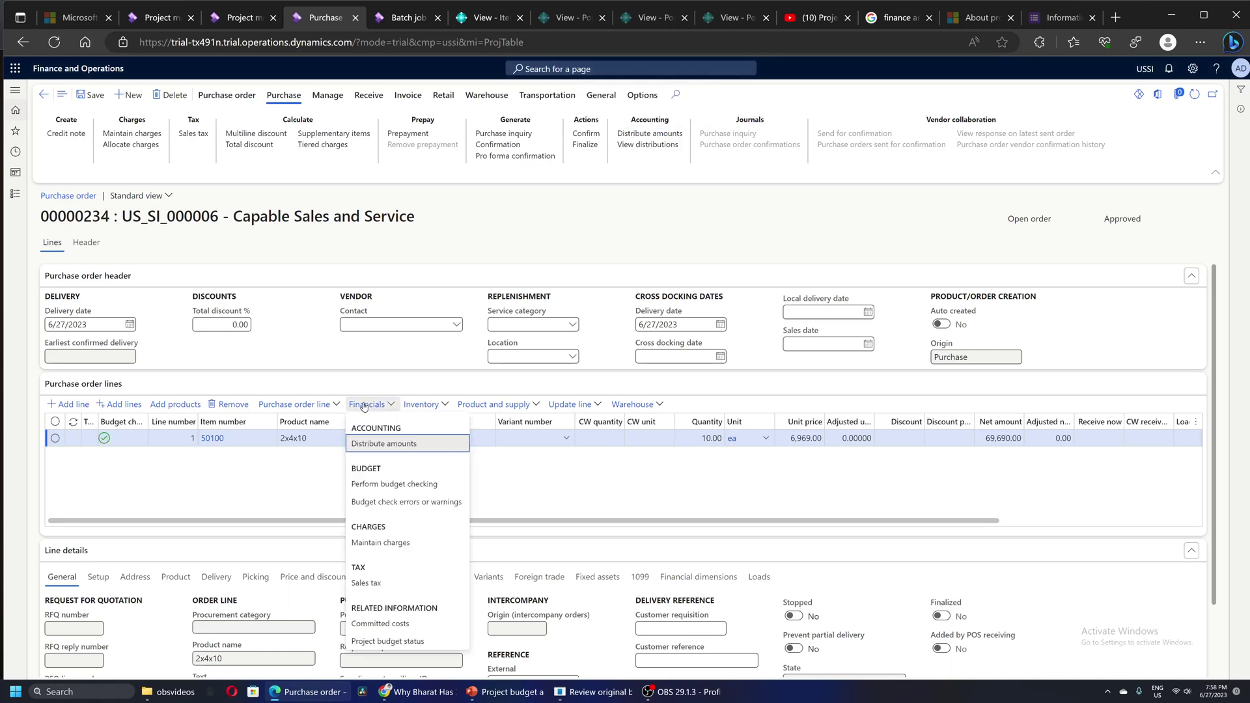
{"action": "left_click", "coordinate": [399, 498]}
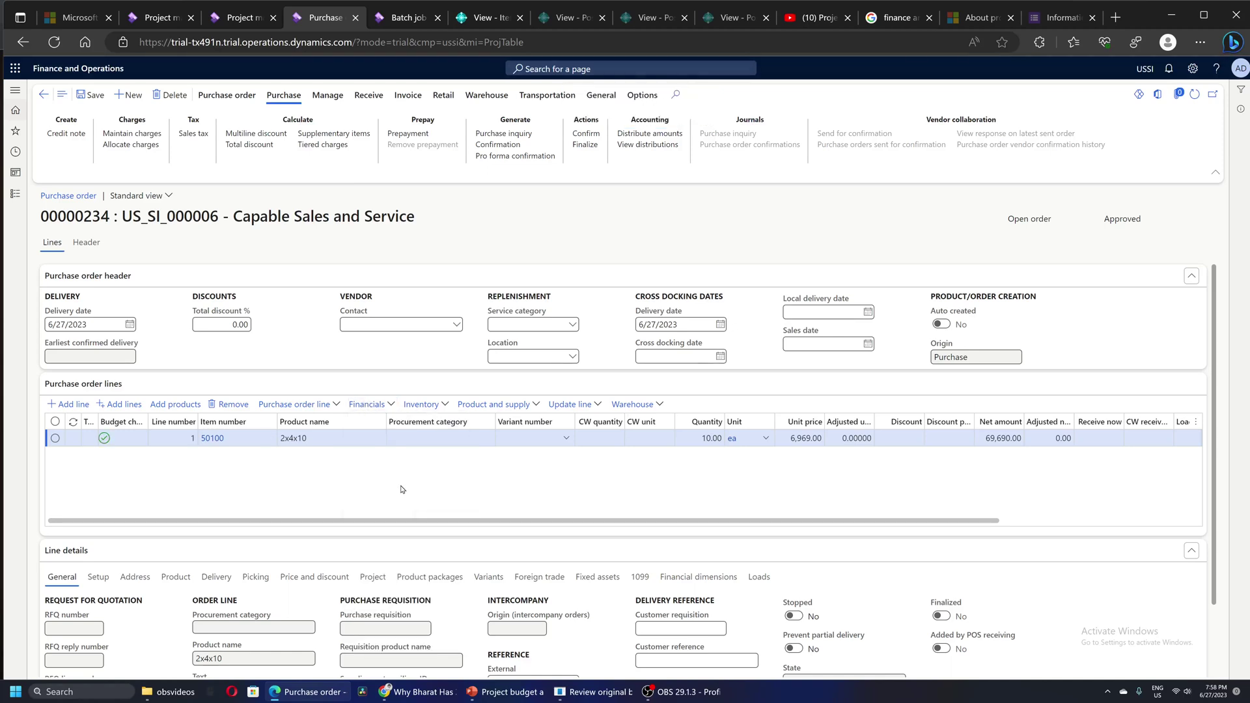
{"action": "left_click", "coordinate": [367, 404]}
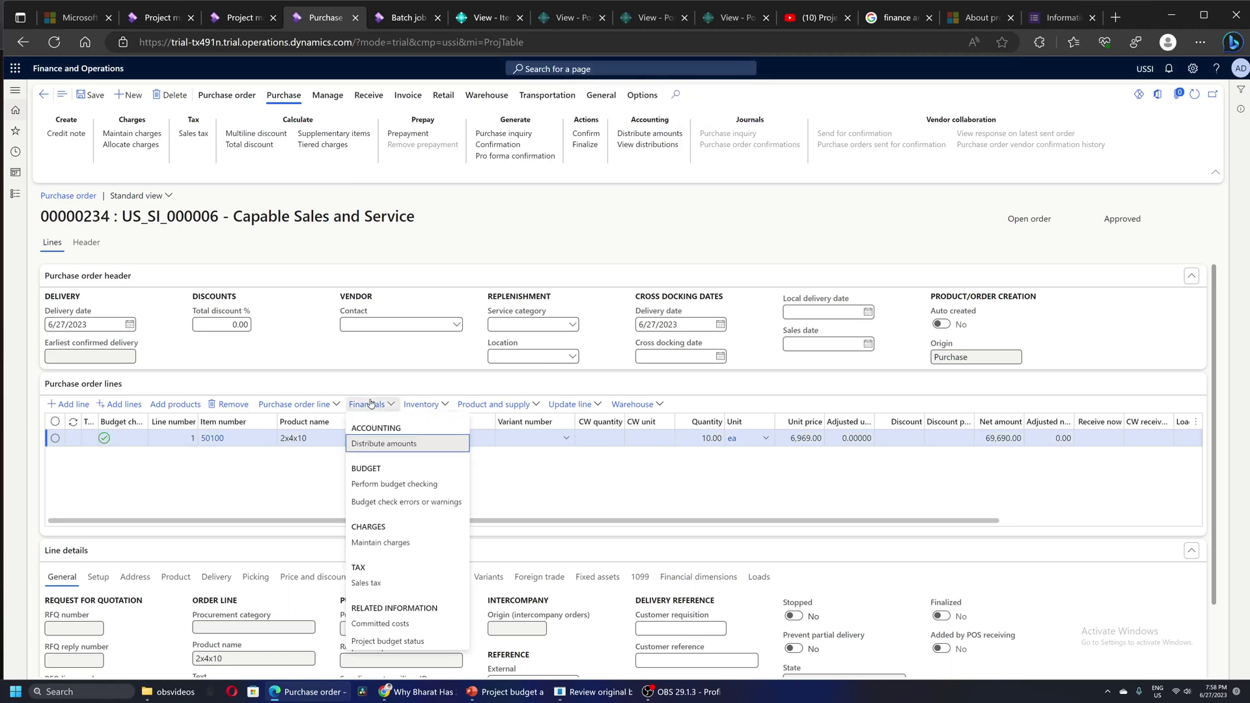
{"action": "left_click", "coordinate": [398, 641]}
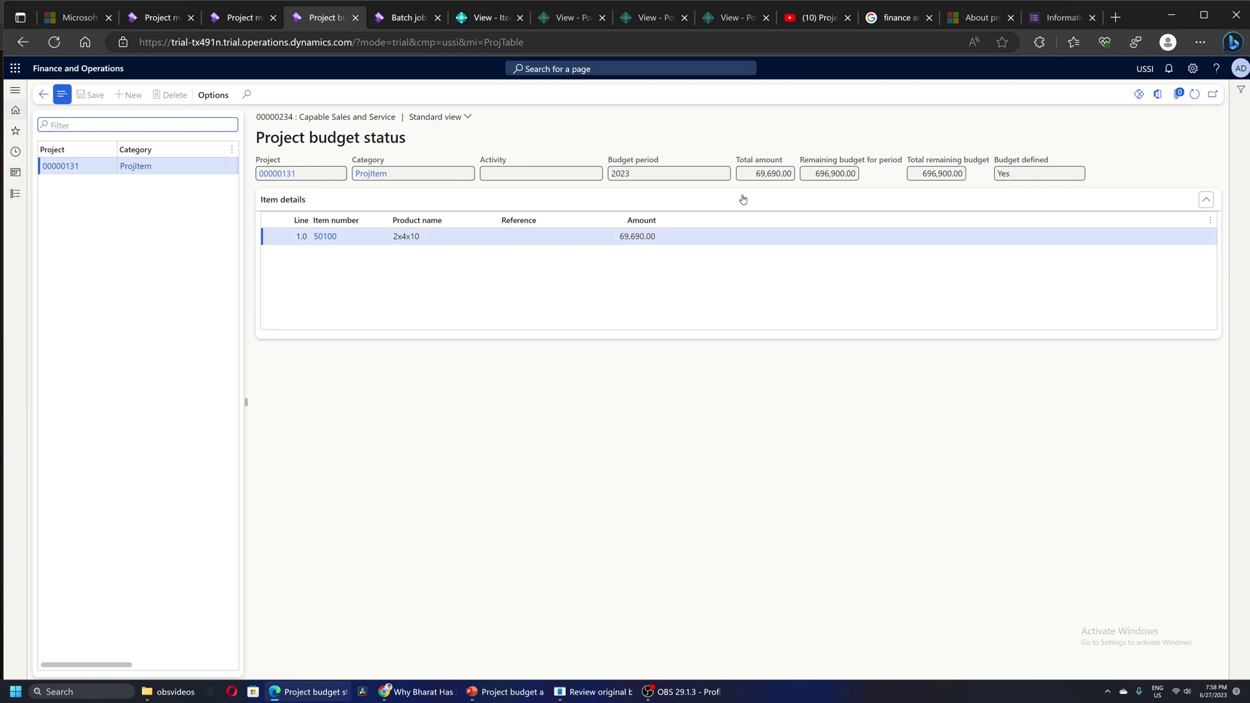
Check the total amount, remaining budget for the period and total remaining budget in the purchase order line's project budget status.
{"action": "left_click_drag", "start_coordinate": [745, 175], "coordinate": [815, 179]}
{"action": "left_click", "coordinate": [816, 176]}
{"action": "left_click", "coordinate": [919, 173]}
Return to the purchase order for Capable Sales and Service and confirm it.
{"action": "left_click", "coordinate": [45, 96]}
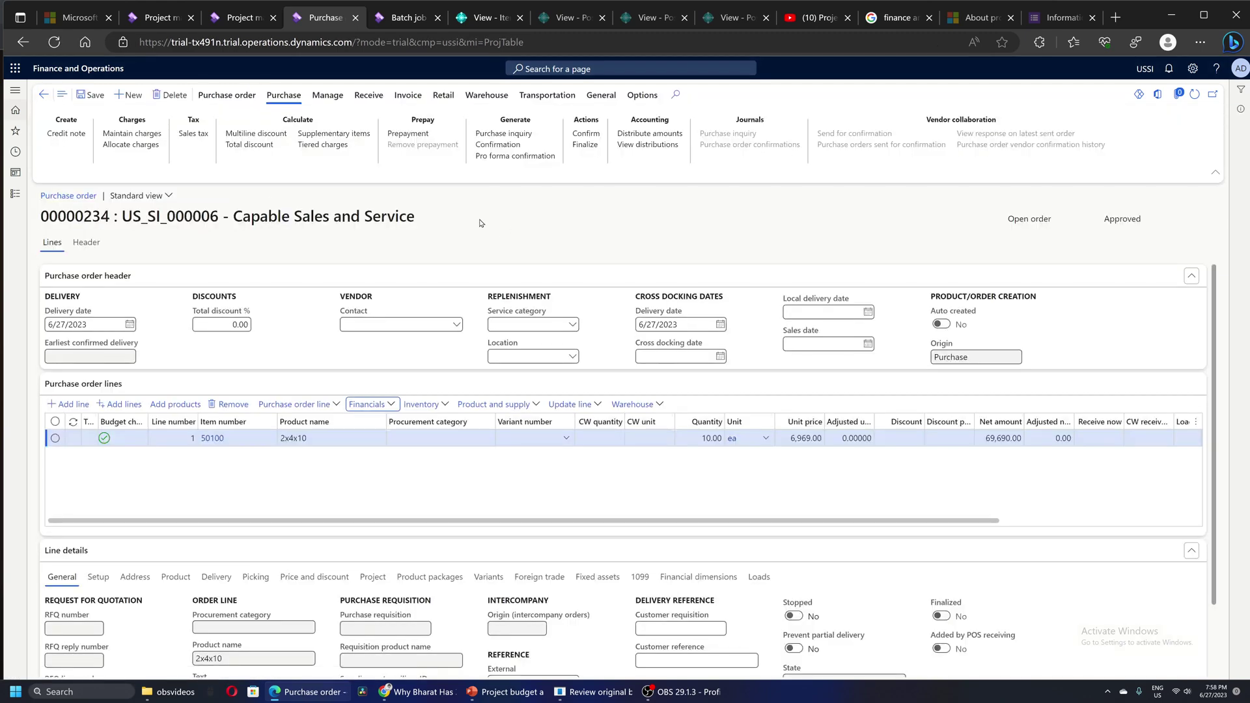
{"action": "left_click", "coordinate": [586, 133]}
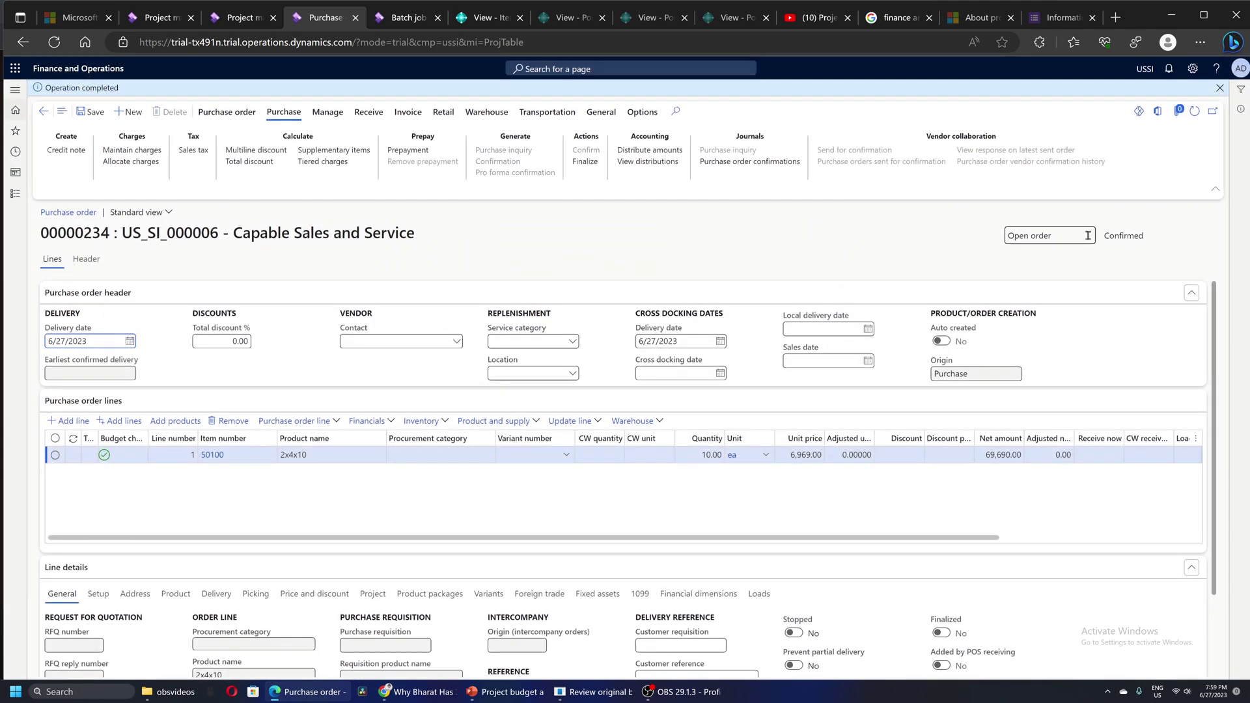
{"action": "left_click_drag", "start_coordinate": [1120, 236], "coordinate": [1107, 237]}
Review the budget control and cost commitment settings in the project management and accounting parameters.
{"action": "left_click", "coordinate": [230, 18]}
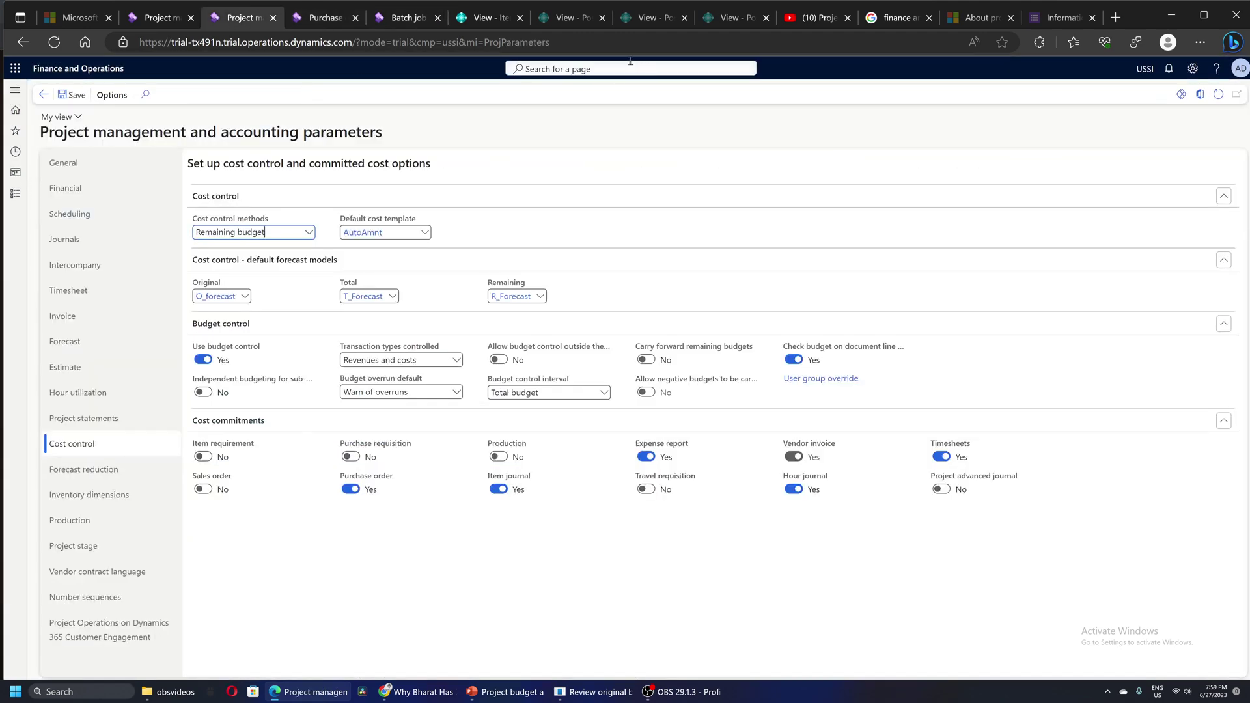
{"action": "left_click", "coordinate": [1200, 14]}
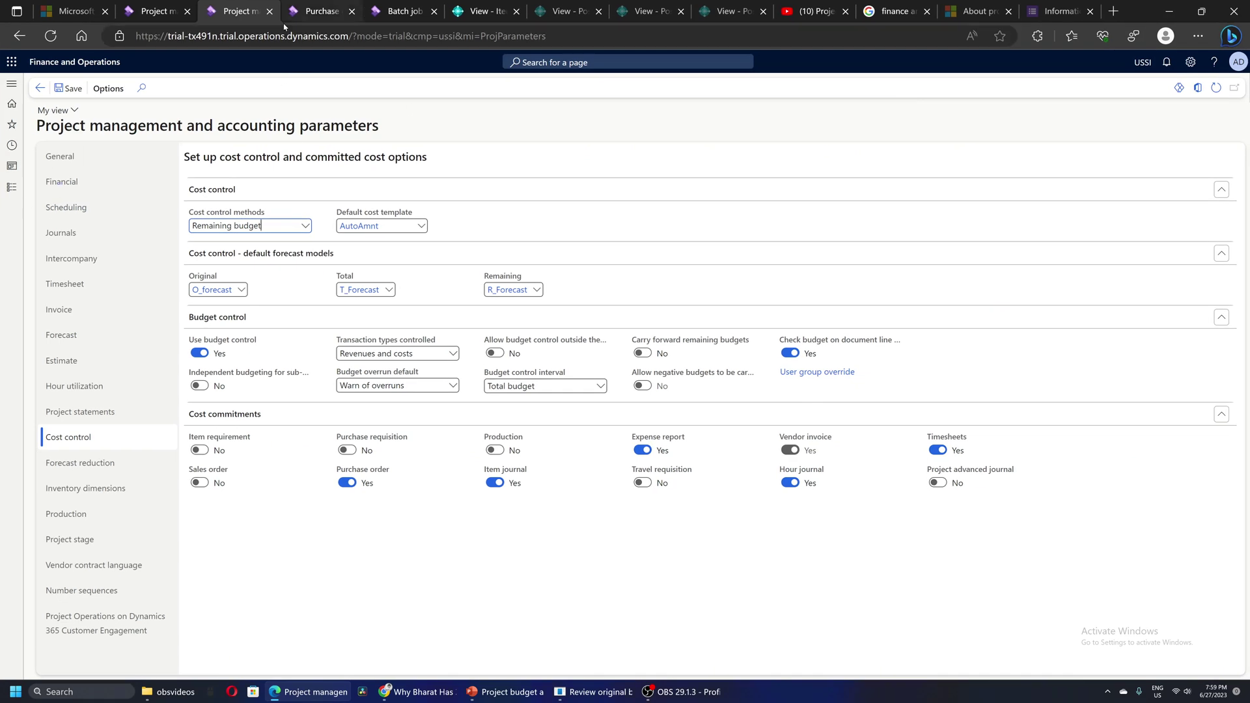
{"action": "left_click", "coordinate": [314, 19]}
Return to project PBUDGET2 and open its project budget balances.
{"action": "left_click", "coordinate": [41, 104]}
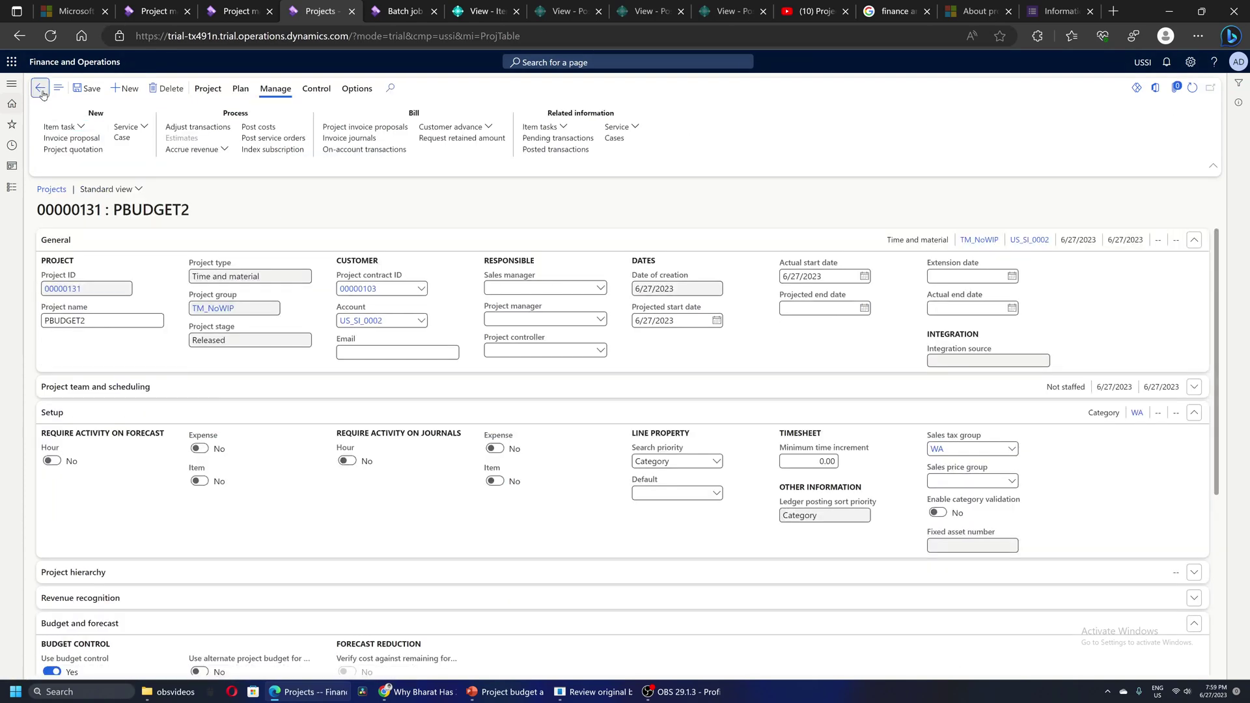
{"action": "left_click", "coordinate": [41, 92]}
{"action": "left_click", "coordinate": [91, 246]}
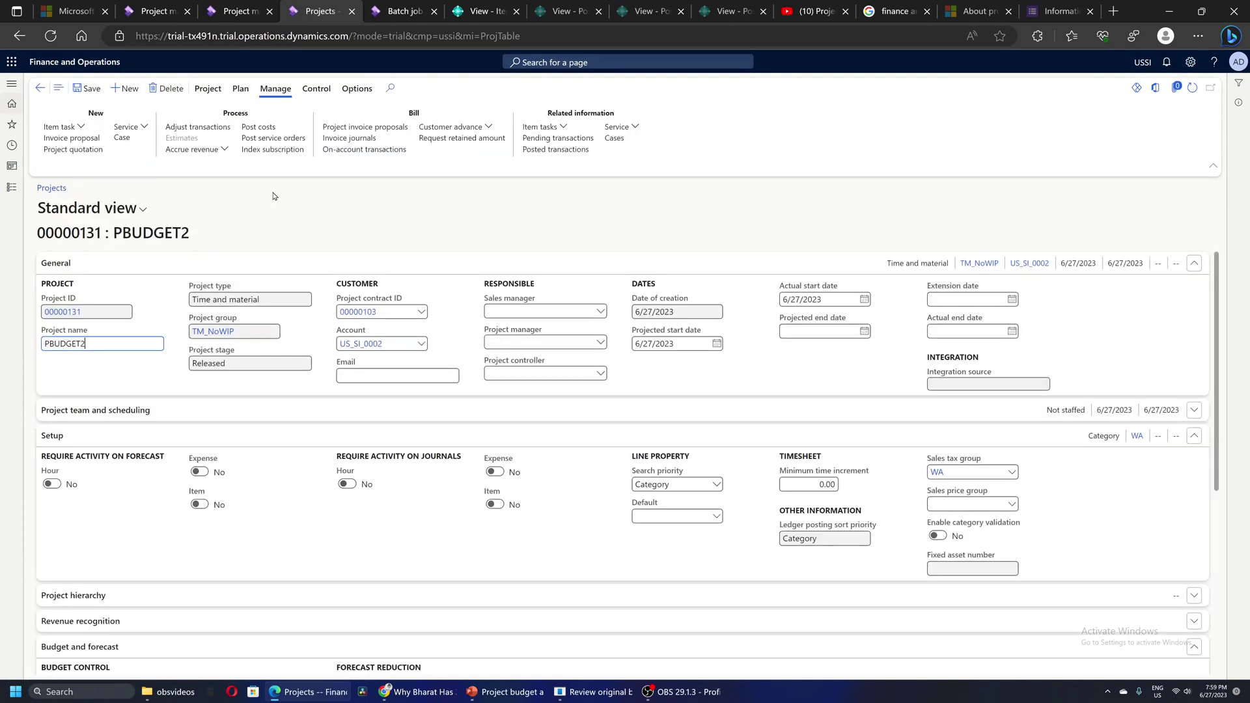
{"action": "left_click", "coordinate": [317, 88]}
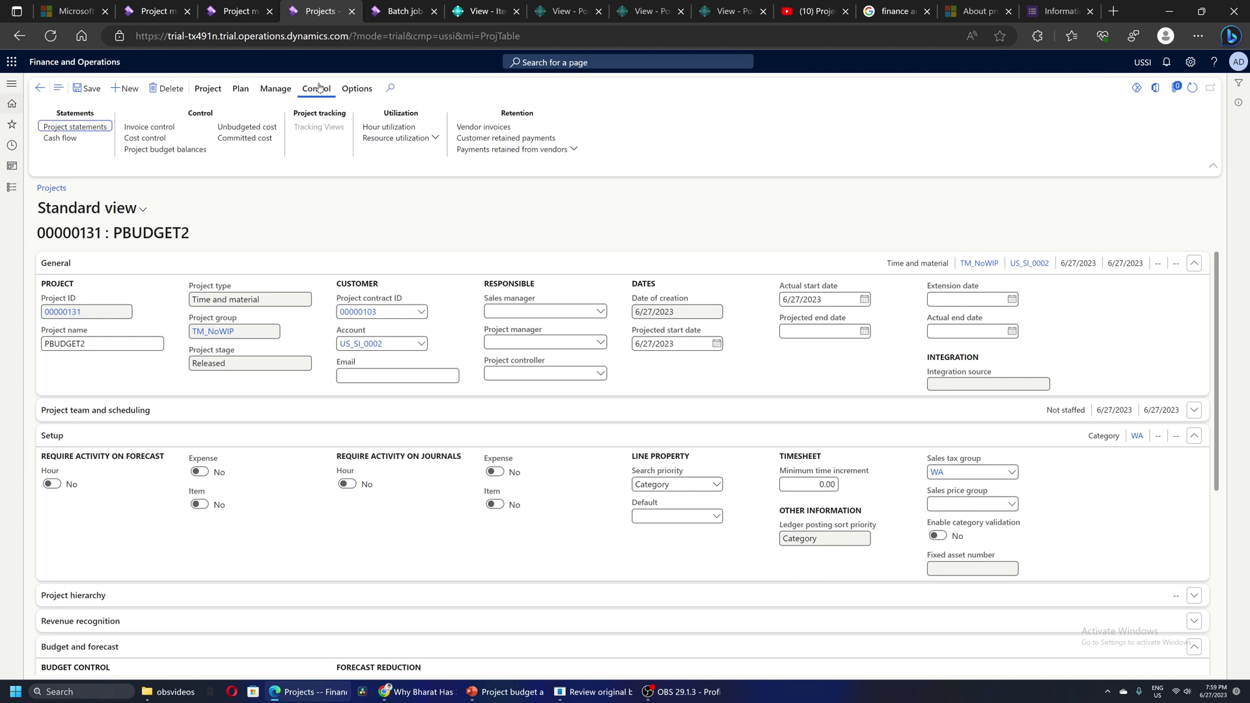
{"action": "left_click", "coordinate": [171, 151]}
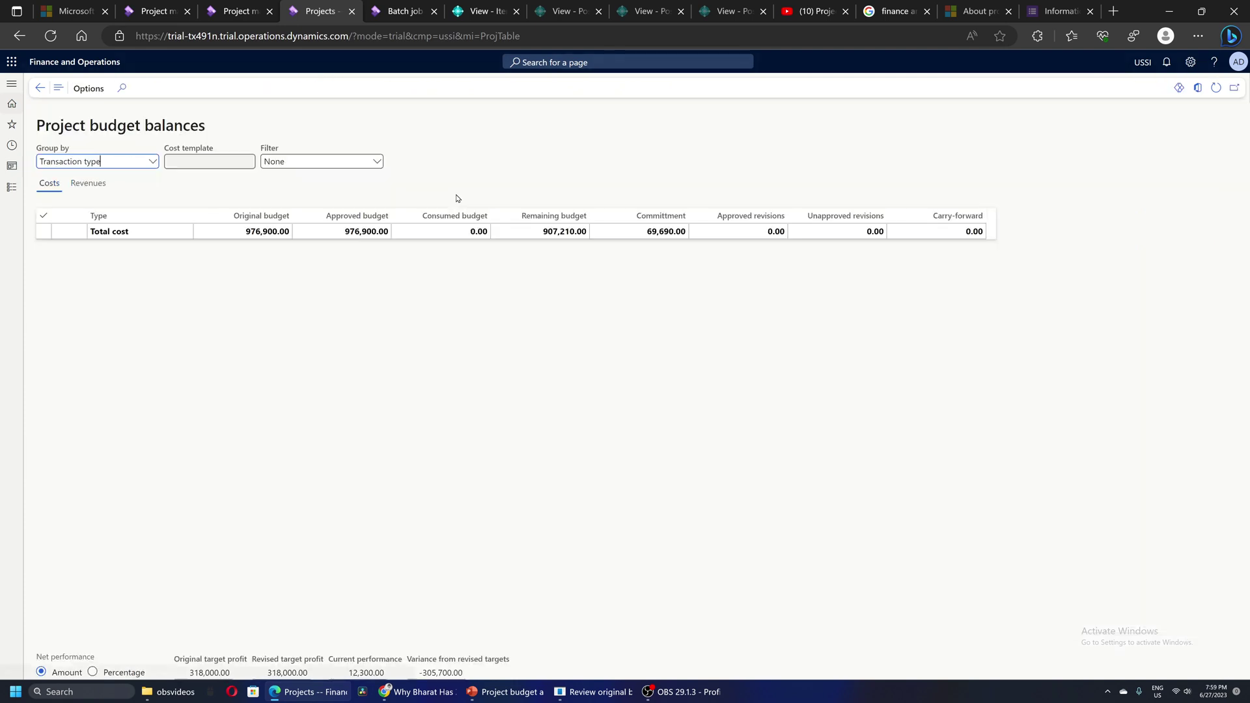
Break down the total cost by transaction type and compare the Item row's approved budget with its commitment.
{"action": "left_click", "coordinate": [57, 234]}
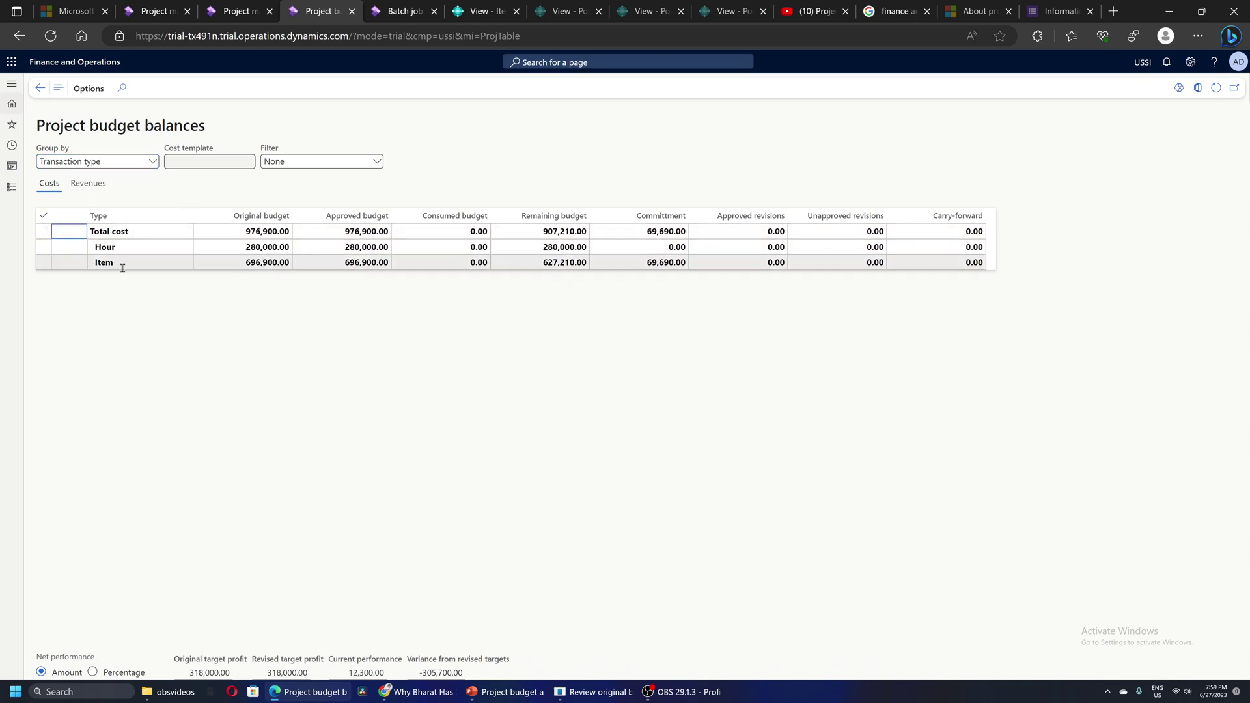
{"action": "left_click", "coordinate": [638, 263]}
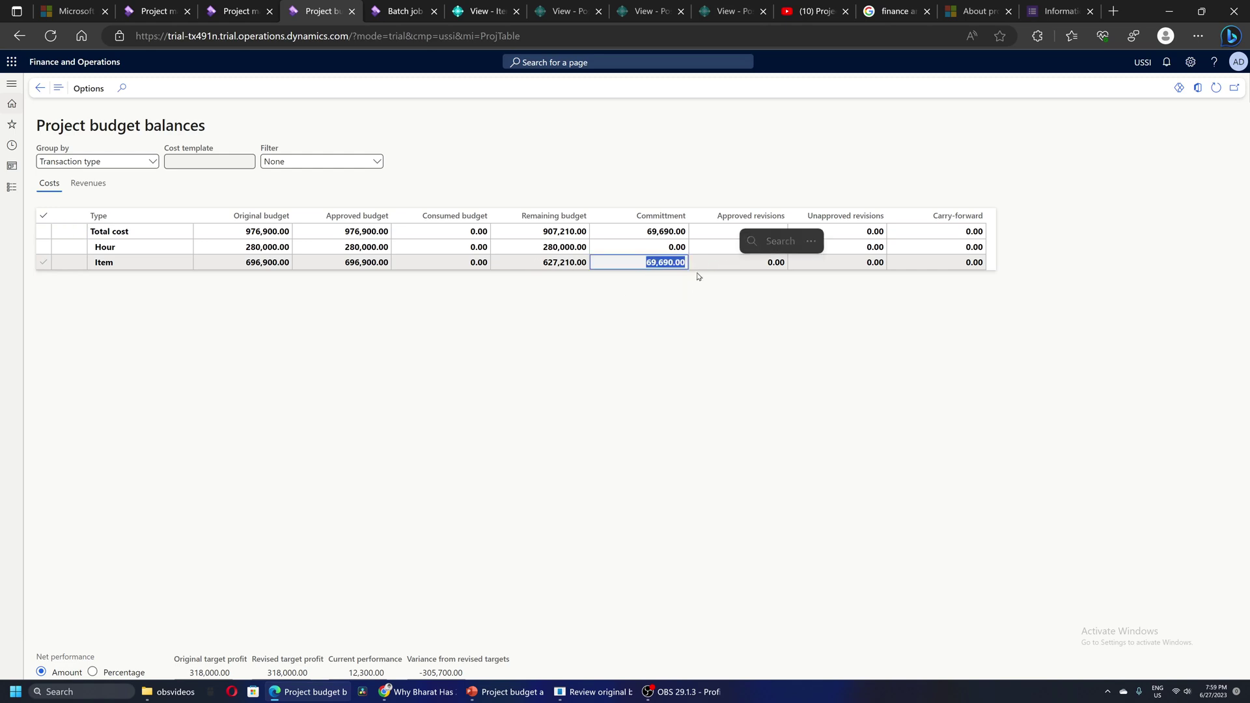
{"action": "left_click", "coordinate": [345, 262]}
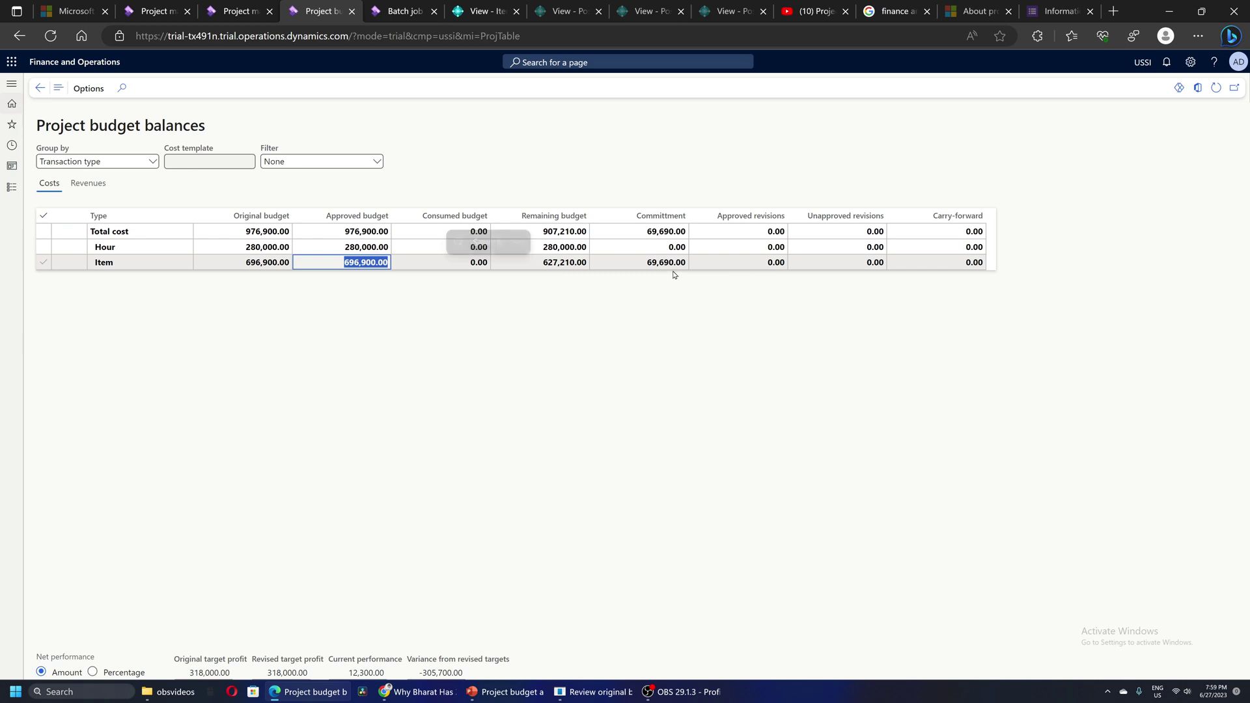
{"action": "left_click", "coordinate": [649, 262]}
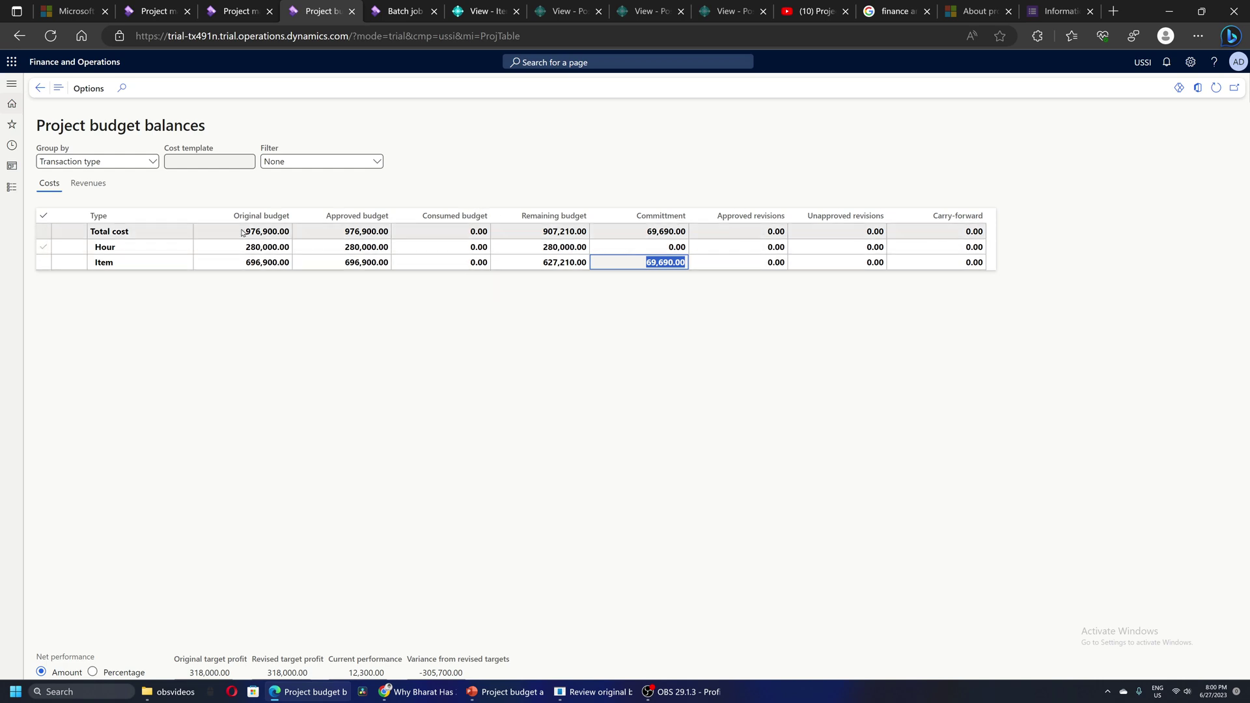
Create an hours journal without approval from project PBUDGET2, with a line for category PM.
{"action": "left_click", "coordinate": [41, 89]}
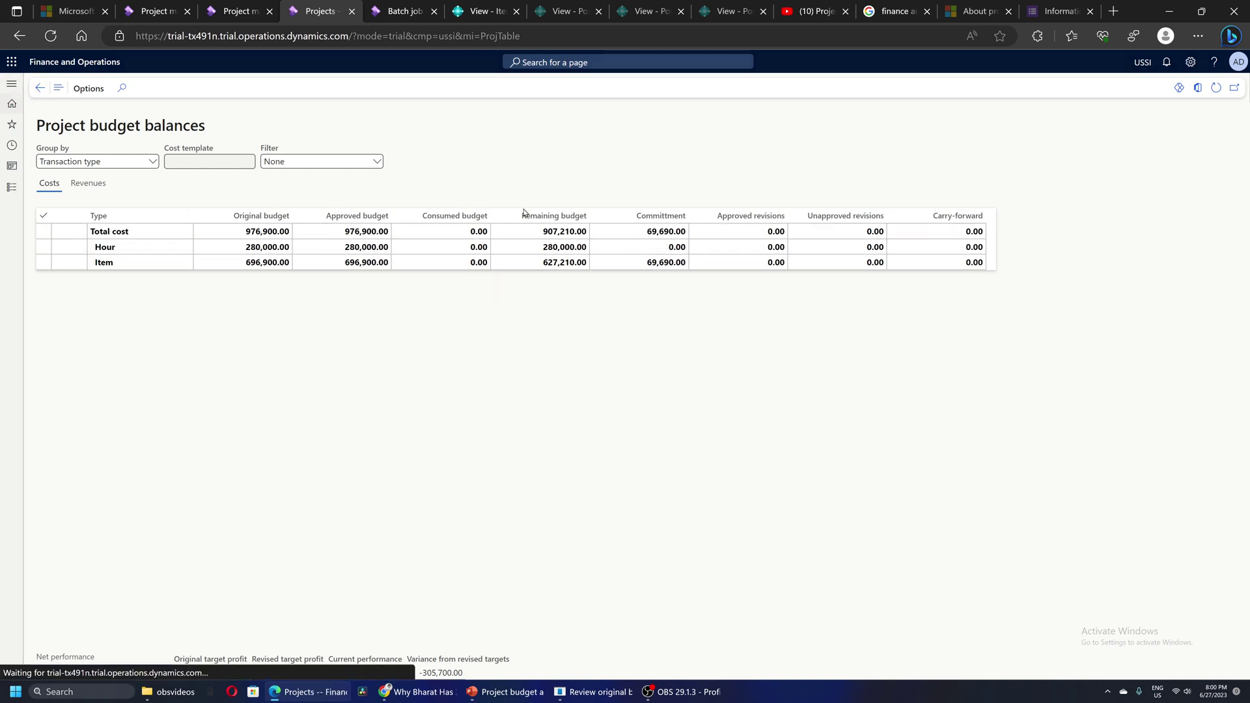
{"action": "left_click", "coordinate": [240, 89]}
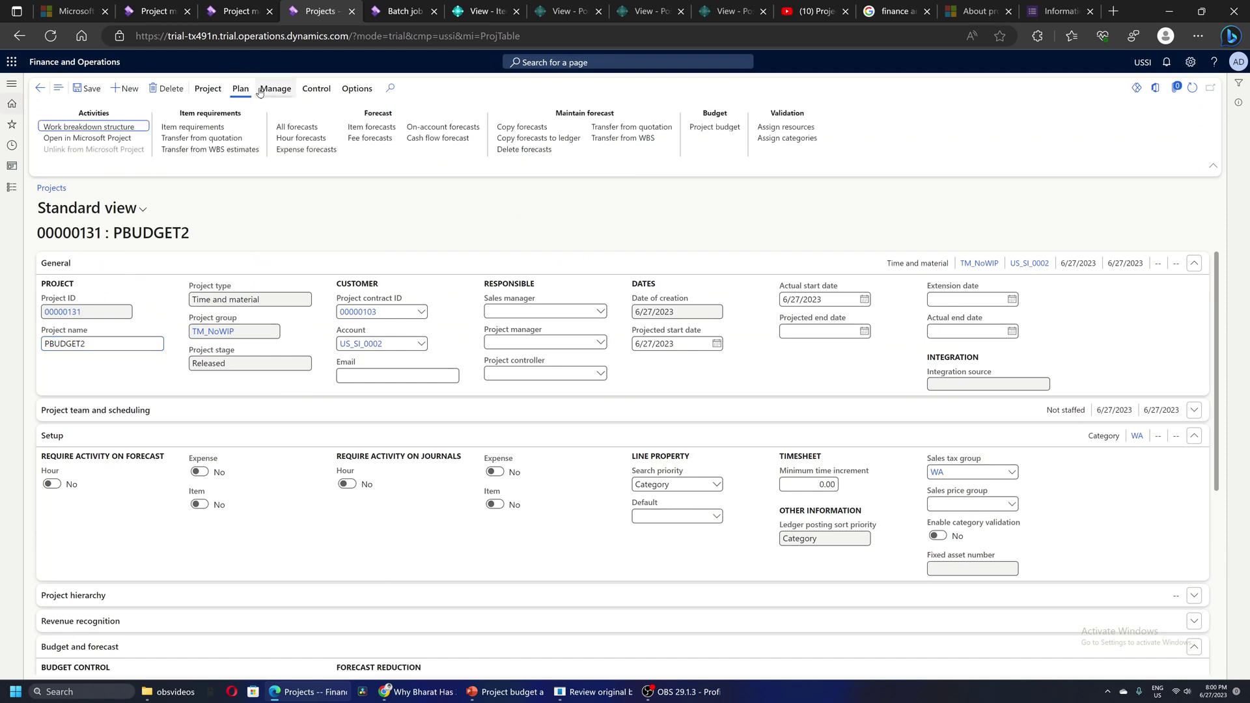
{"action": "left_click", "coordinate": [208, 88]}
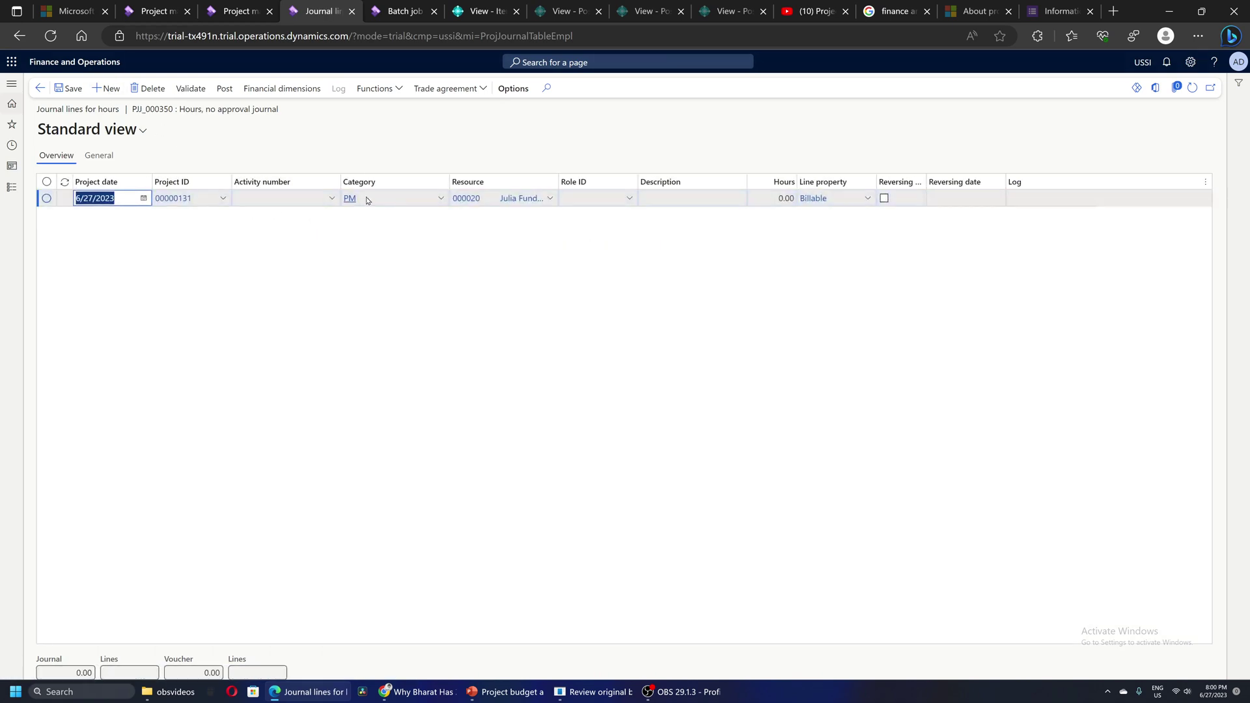
Enter 55 hours on the PM line of the hours journal and dismiss the budget overrun warnings.
{"action": "left_click", "coordinate": [768, 199]}
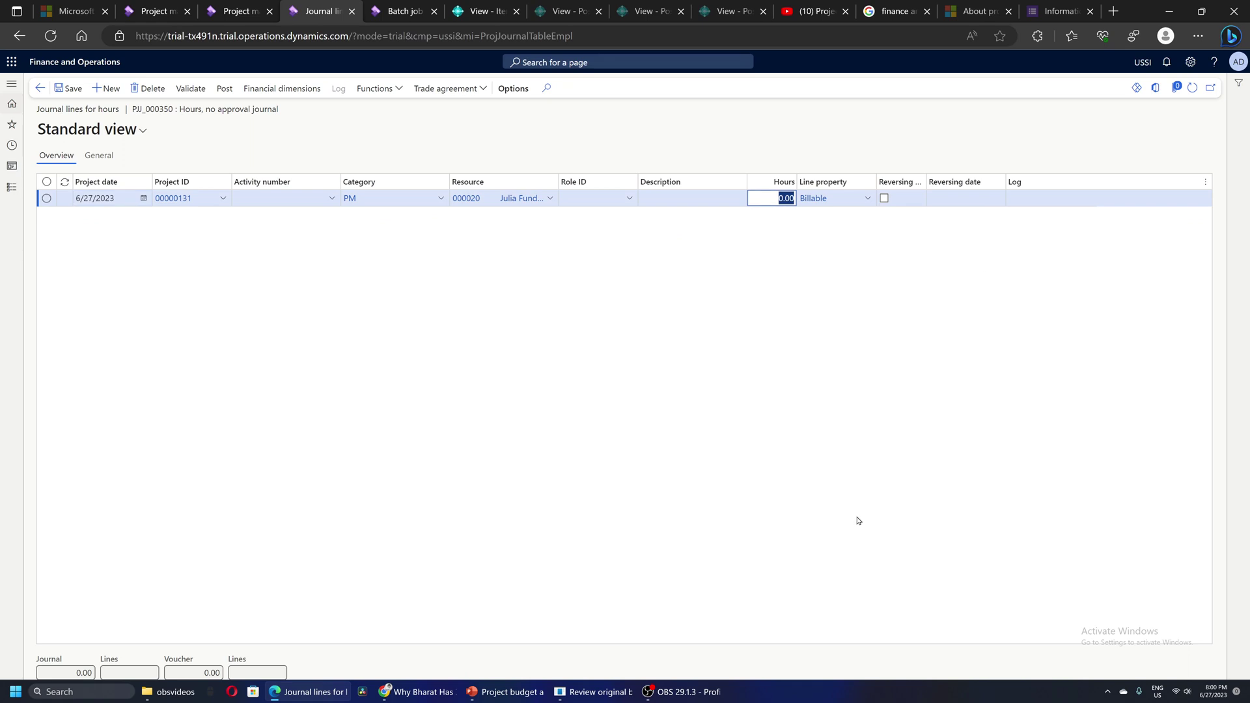
{"action": "type", "text": "55"}
{"action": "key", "text": "Tab"}
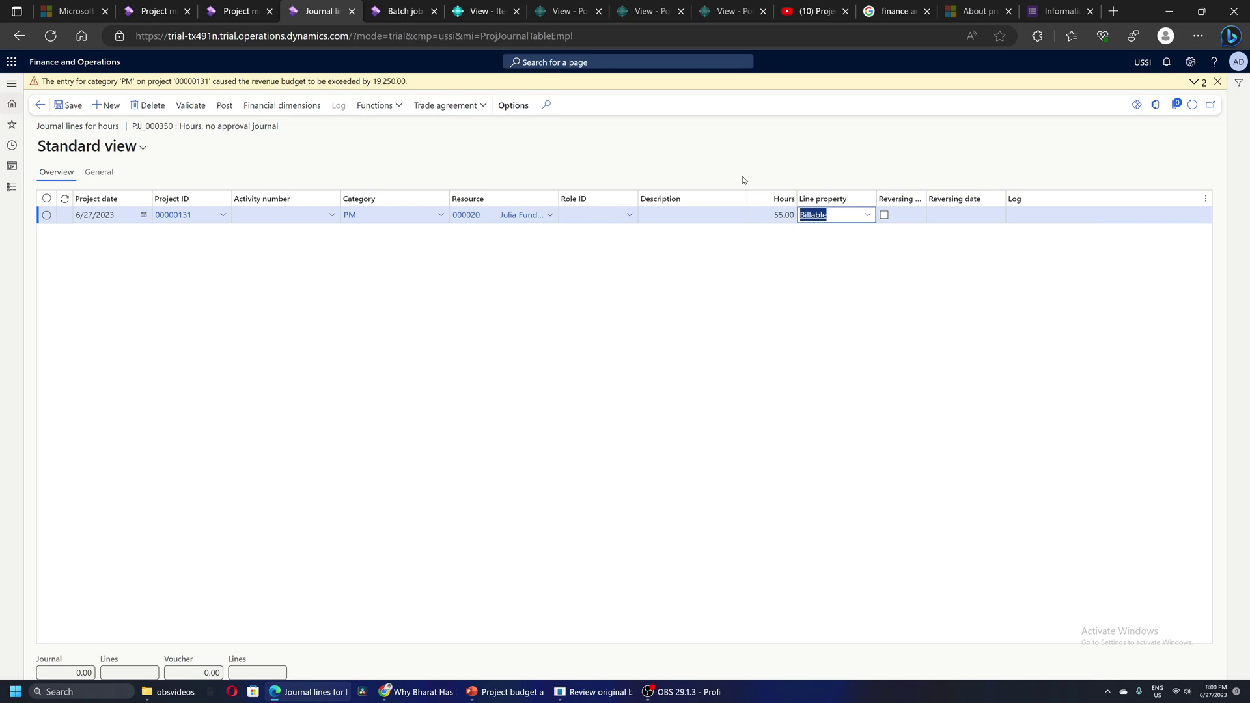
{"action": "left_click", "coordinate": [1218, 86]}
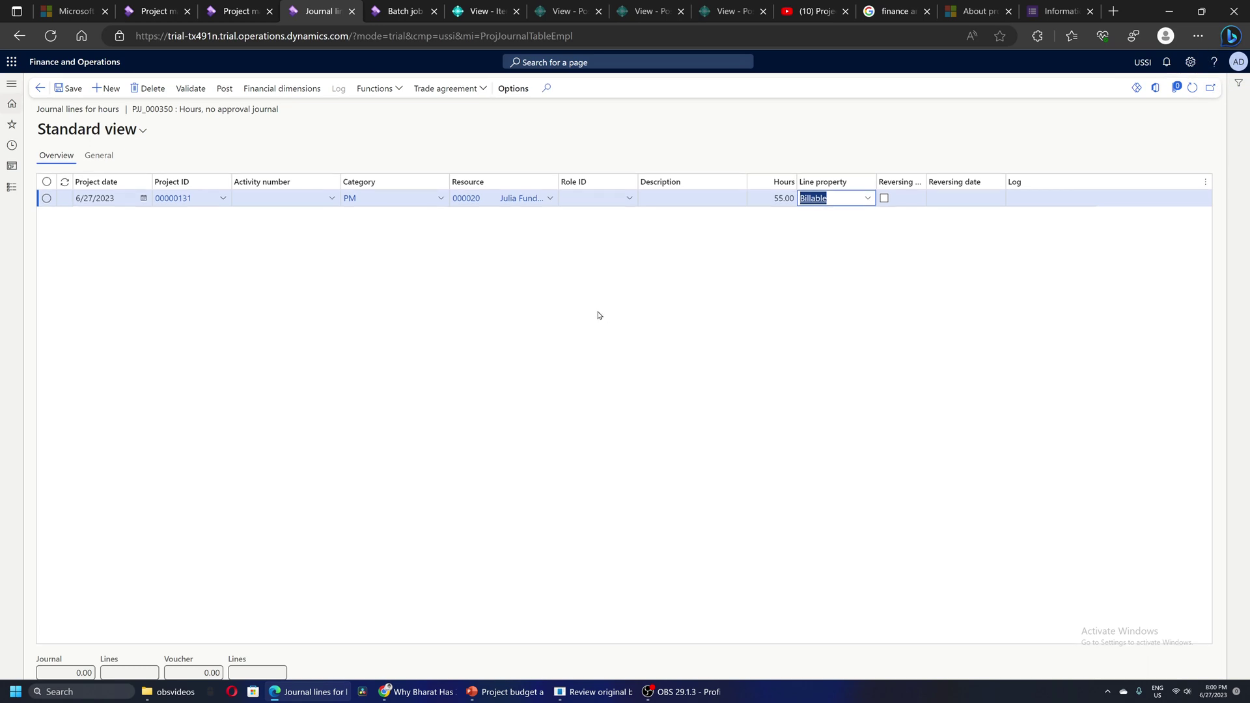
{"action": "key", "text": "Escape"}
{"action": "left_click", "coordinate": [708, 337]}
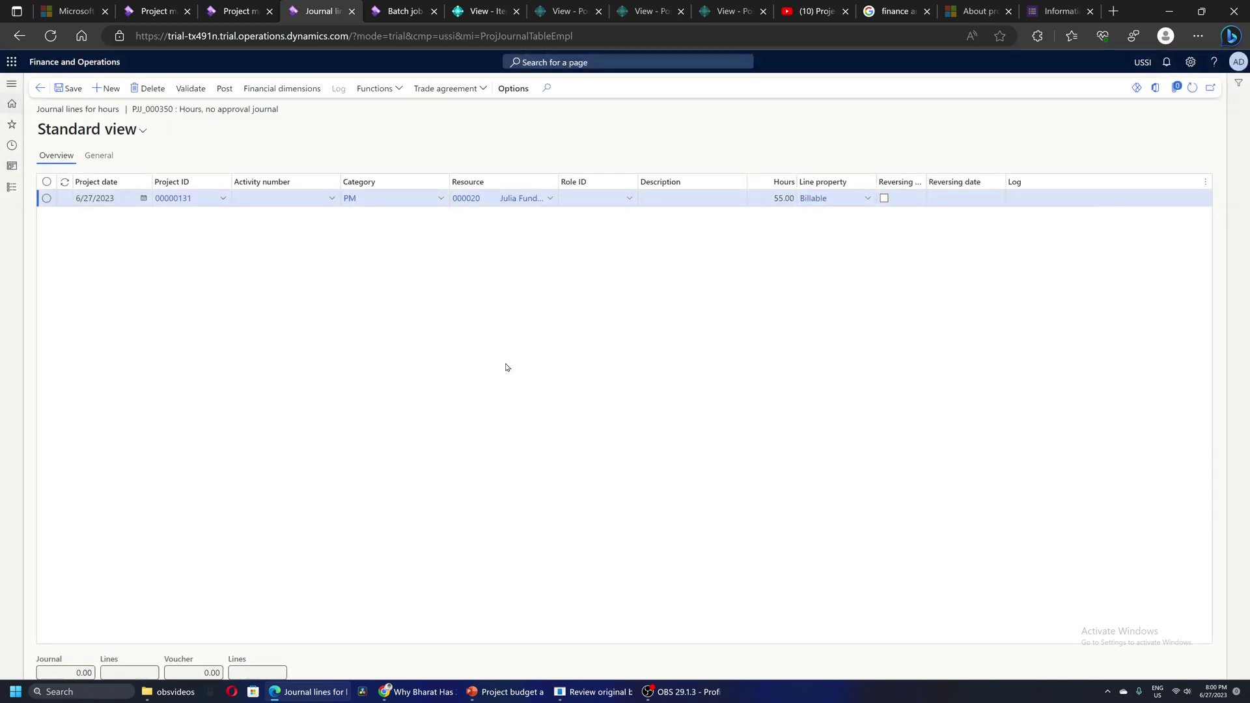